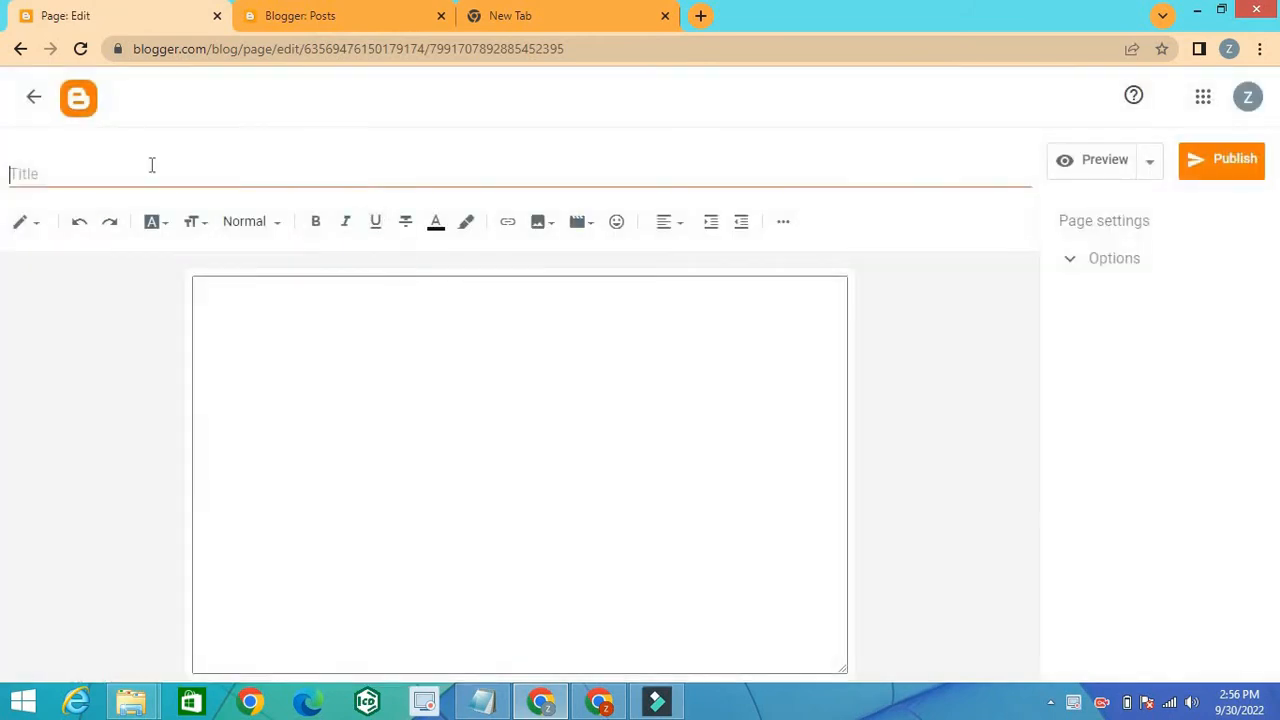
Step: Title the new page "Terms and Condition" and place the cursor in its empty body
left_click(152, 165)
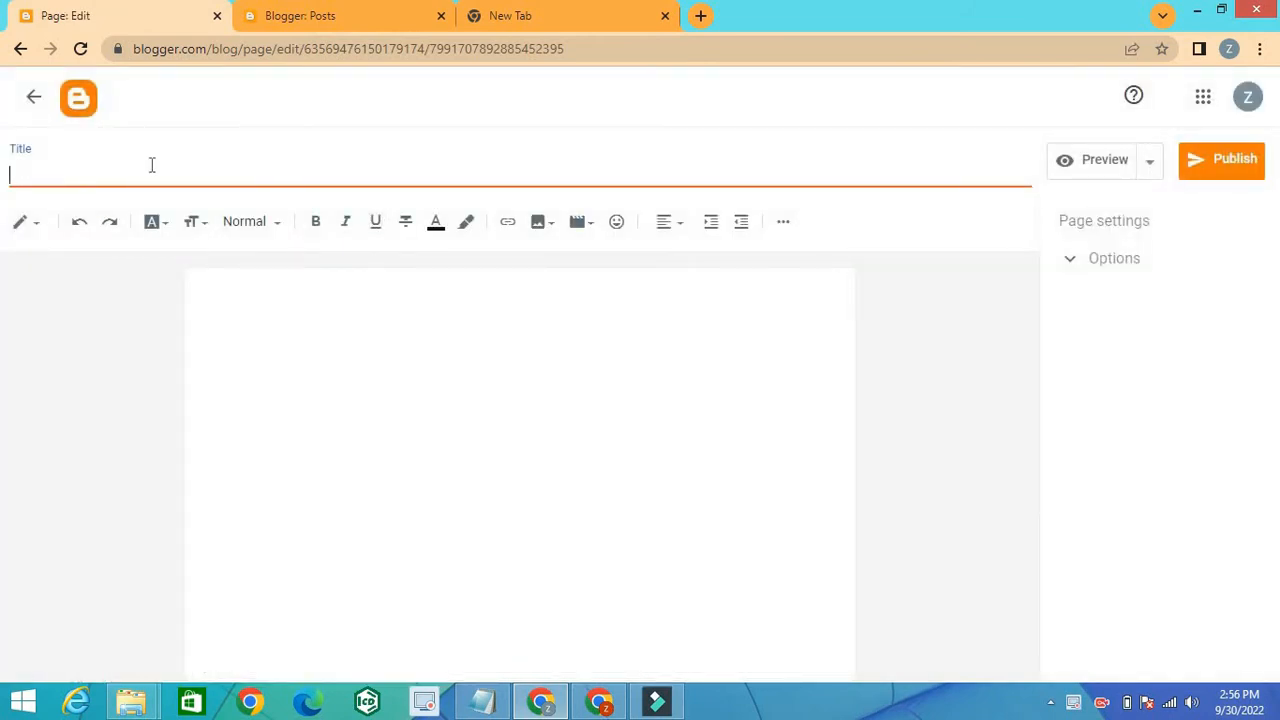
type("Terms and C")
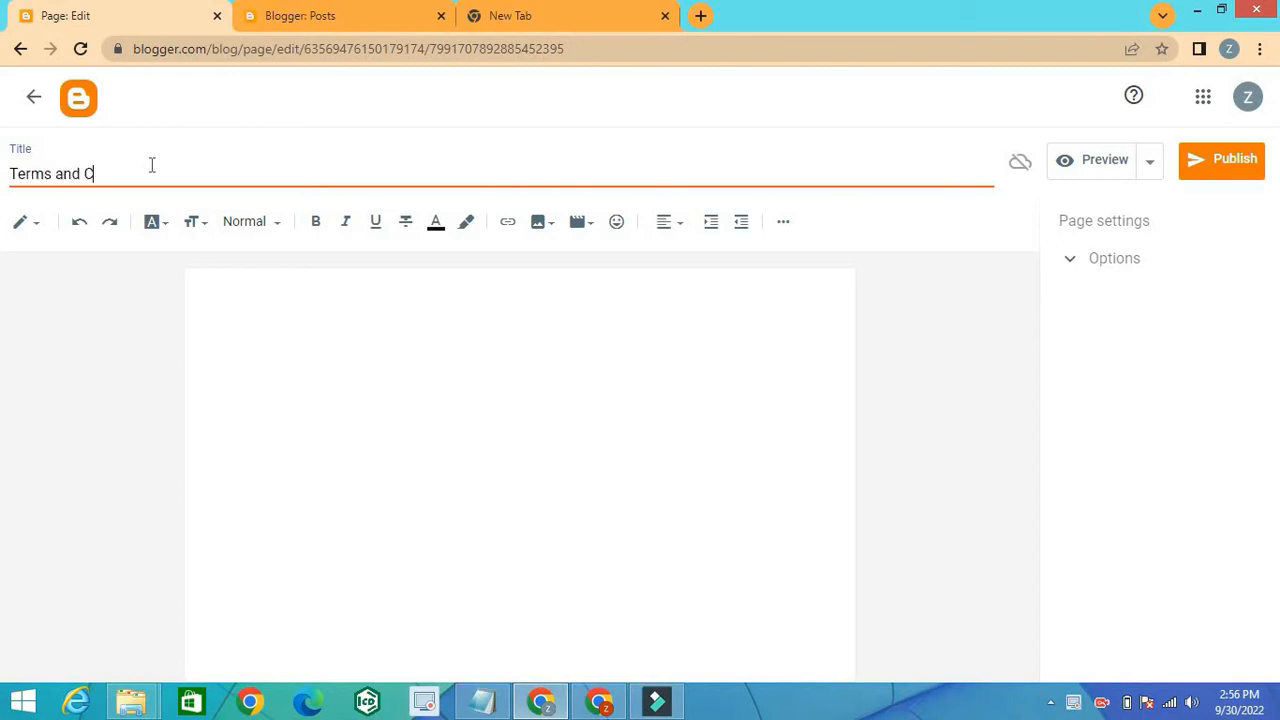
type("ondition")
left_click(296, 296)
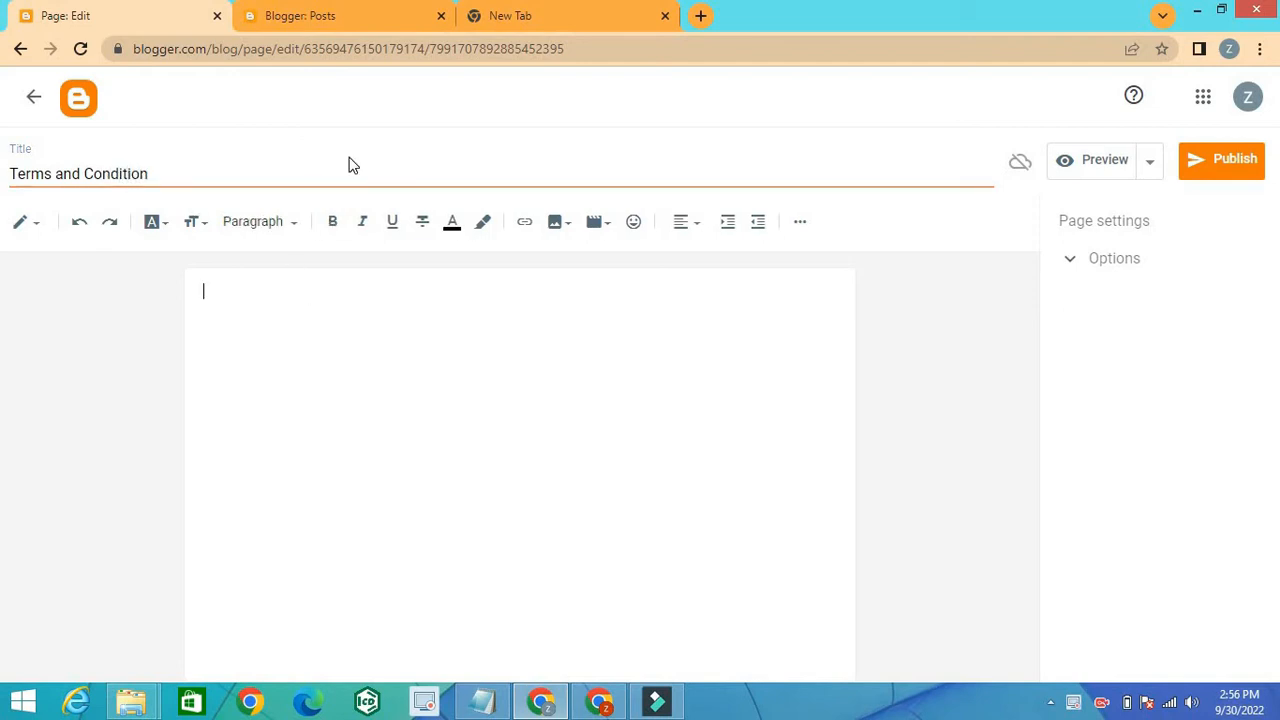
Step: Search Google for "term and conditions generator" in the spare new tab
left_click(522, 12)
left_click(456, 368)
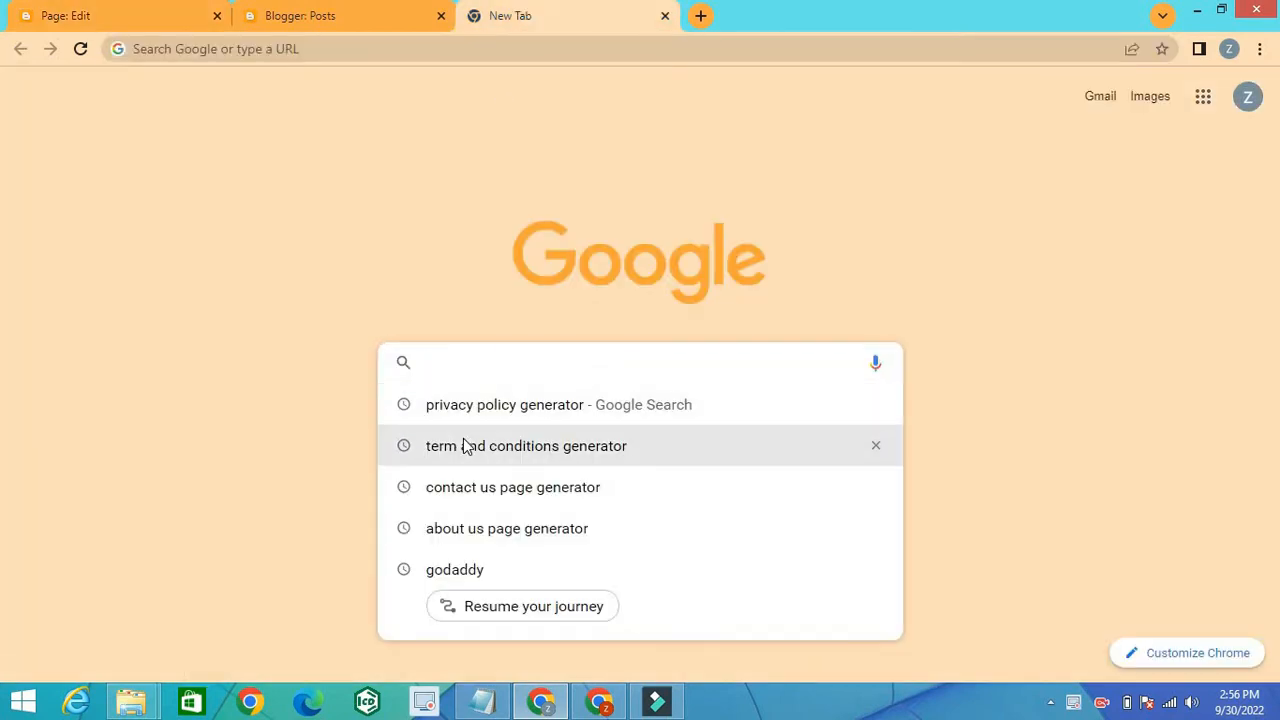
type("term and conditions generator")
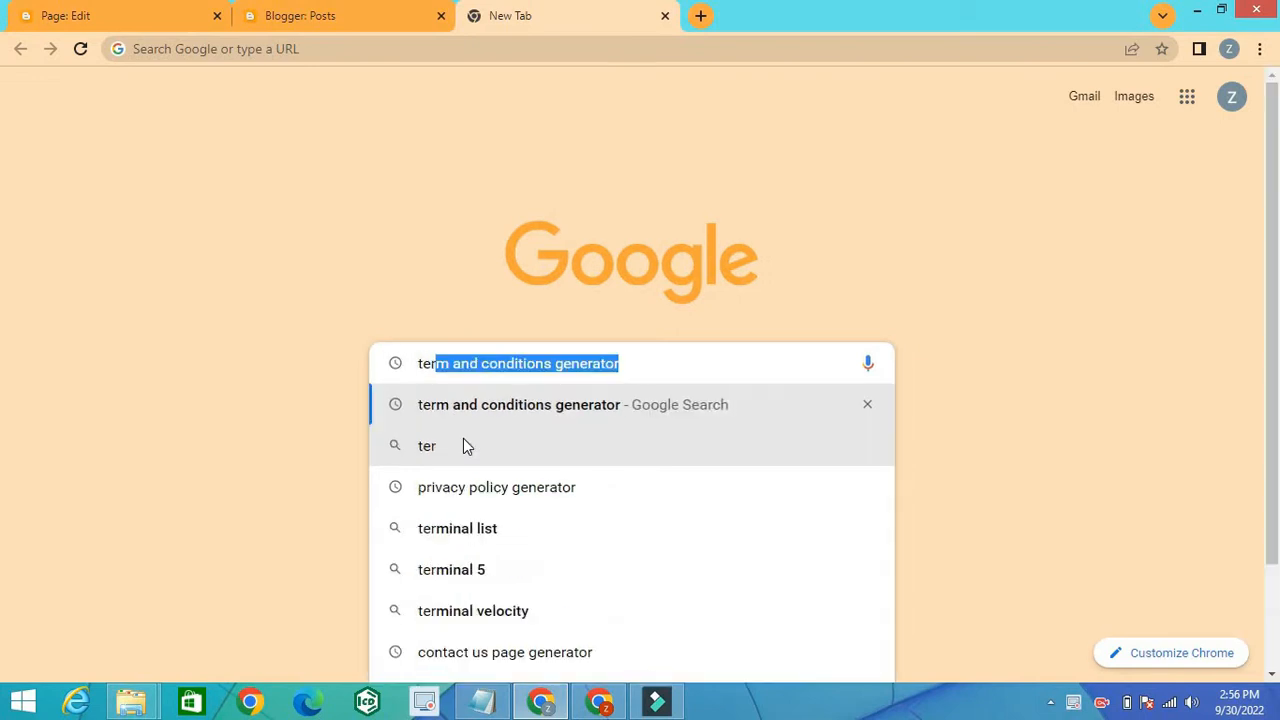
left_click(600, 409)
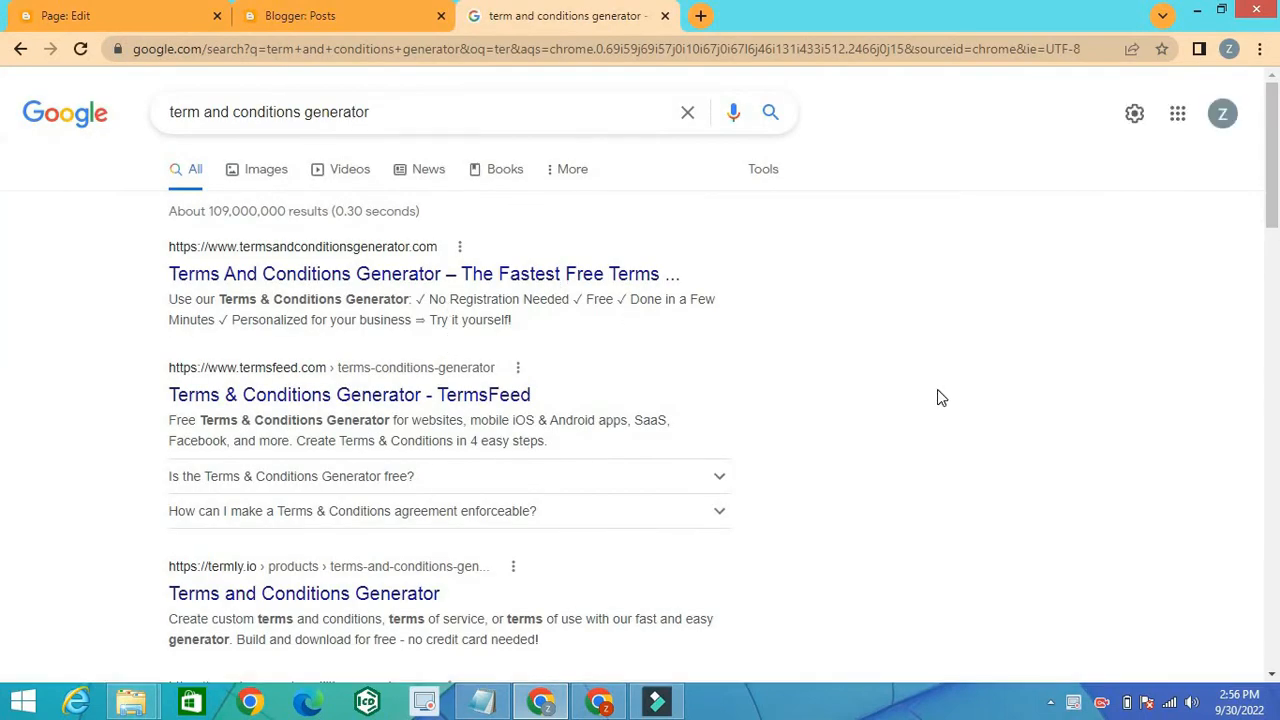
Step: Open the freeprivacypolicy.com result "Free Terms and Conditions Generator" from the search results
left_click(1273, 676)
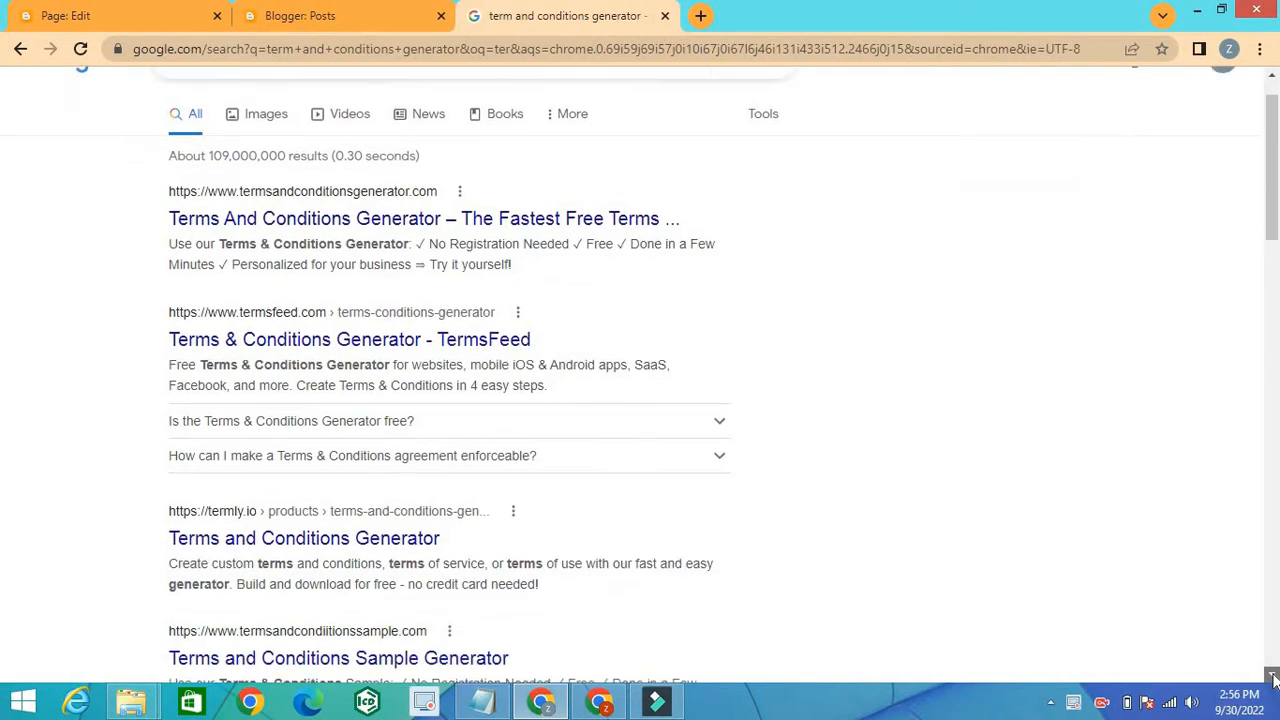
left_click(1273, 677)
left_click(1273, 677)
left_click(1273, 677)
left_click(1273, 677)
left_click(1273, 677)
left_click(1273, 677)
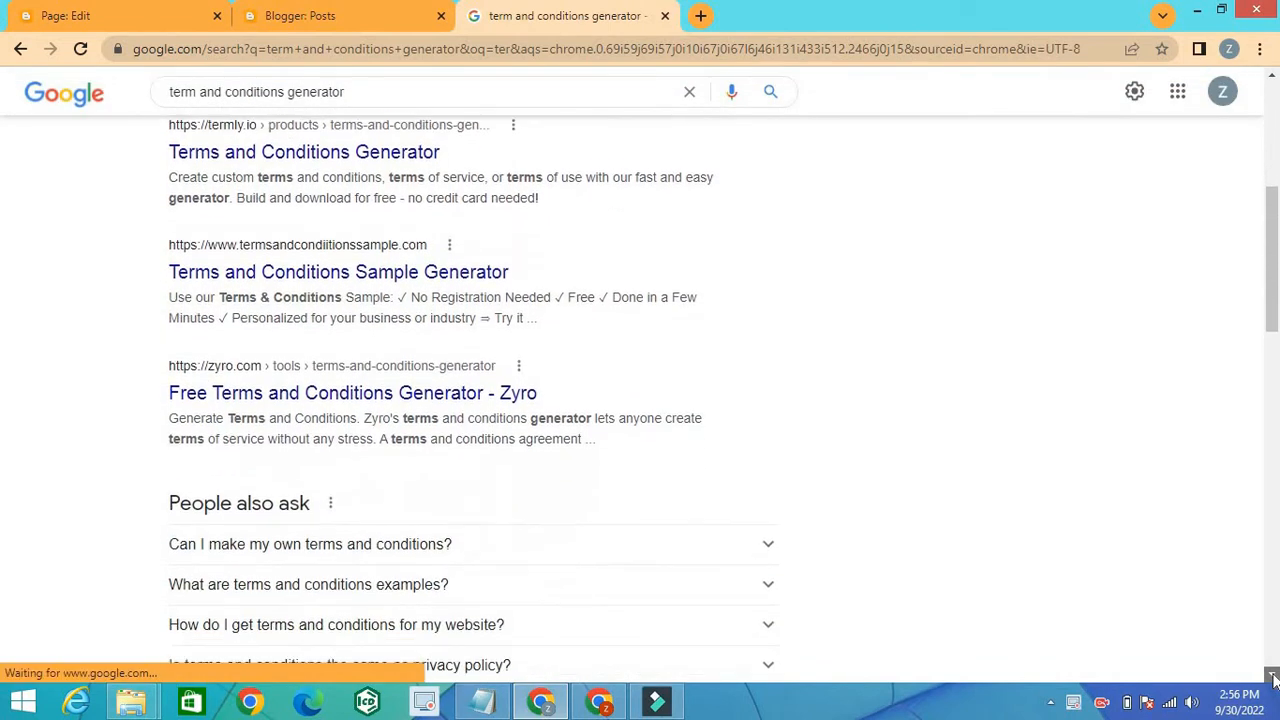
left_click(1273, 677)
left_click(1273, 677)
left_click(1273, 677)
left_click(1273, 677)
left_click(1273, 677)
left_click(1273, 677)
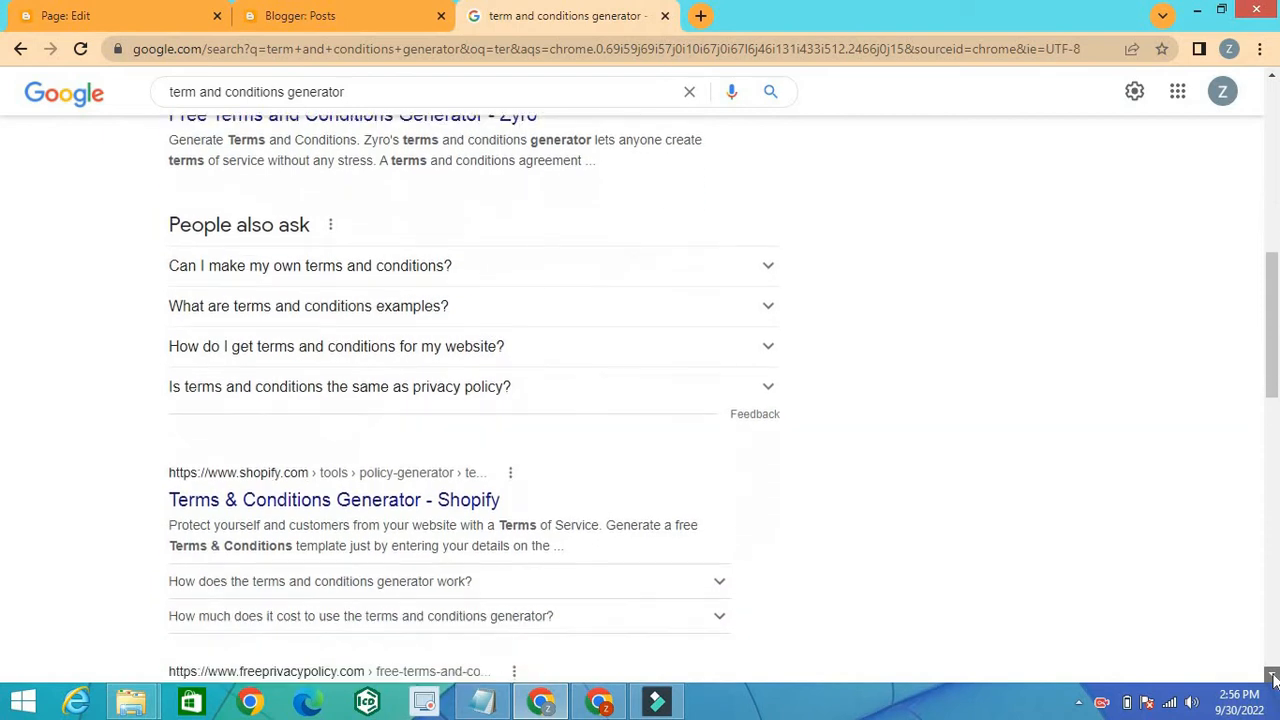
left_click(1273, 677)
left_click(1273, 677)
left_click(1273, 677)
left_click(1273, 677)
left_click(1273, 677)
left_click(1273, 677)
left_click(1273, 677)
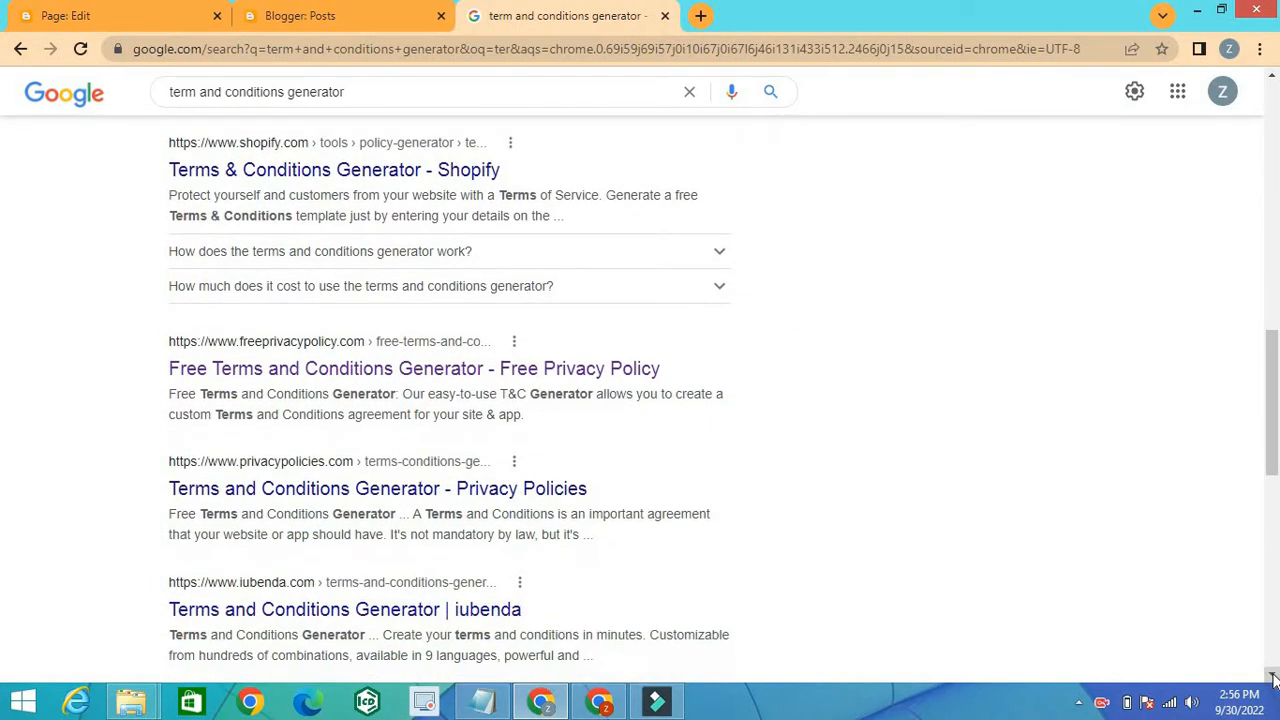
left_click(1273, 677)
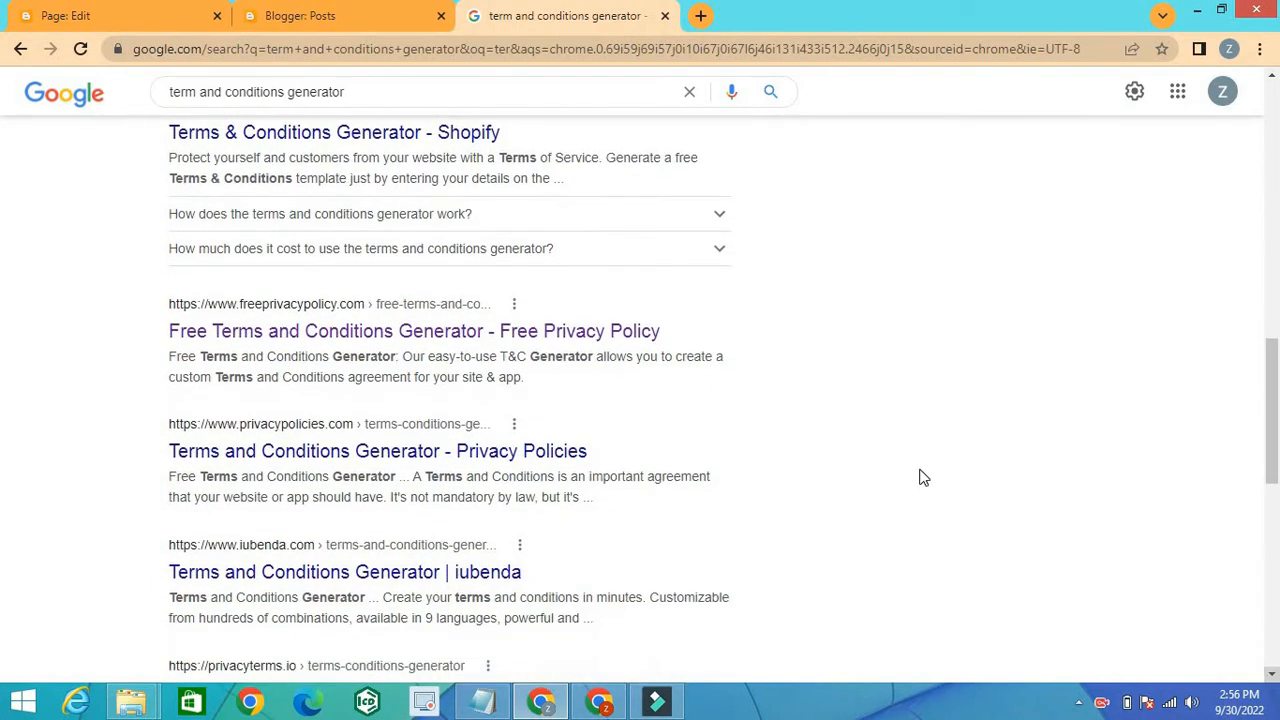
left_click(465, 335)
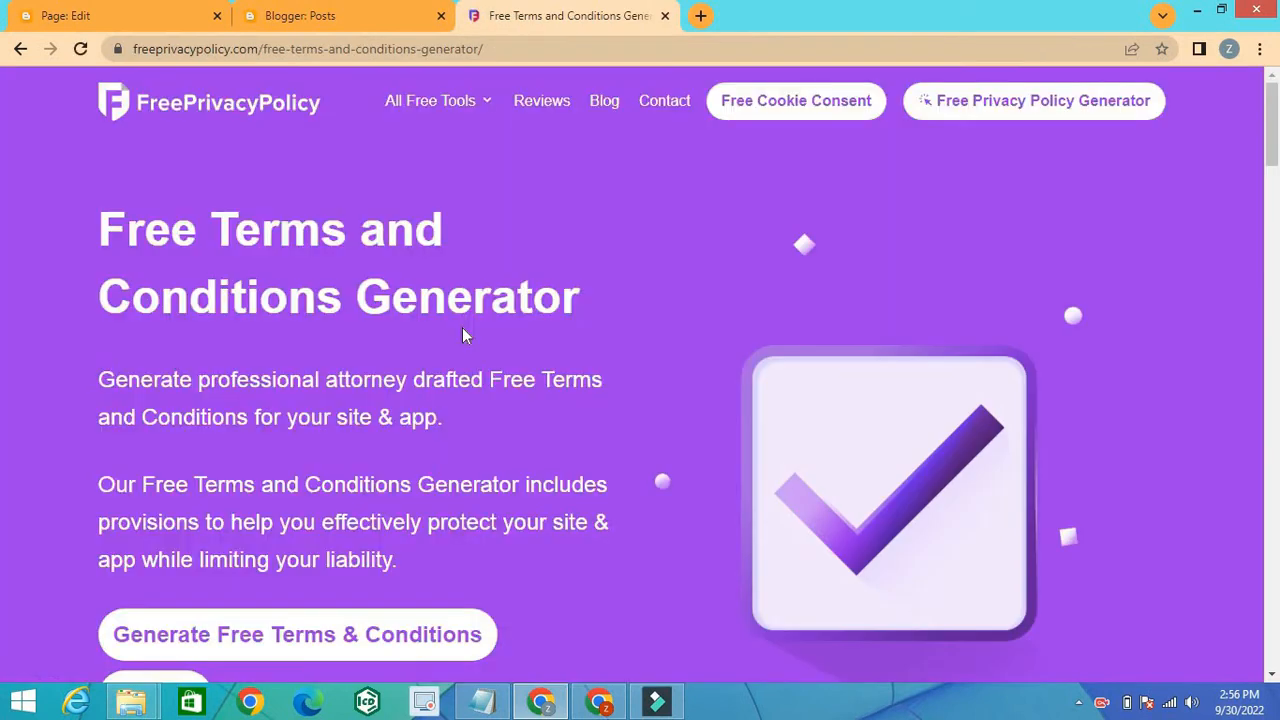
Step: Start generating free terms and conditions, choose Website as the platform and continue to step 2
left_click(309, 650)
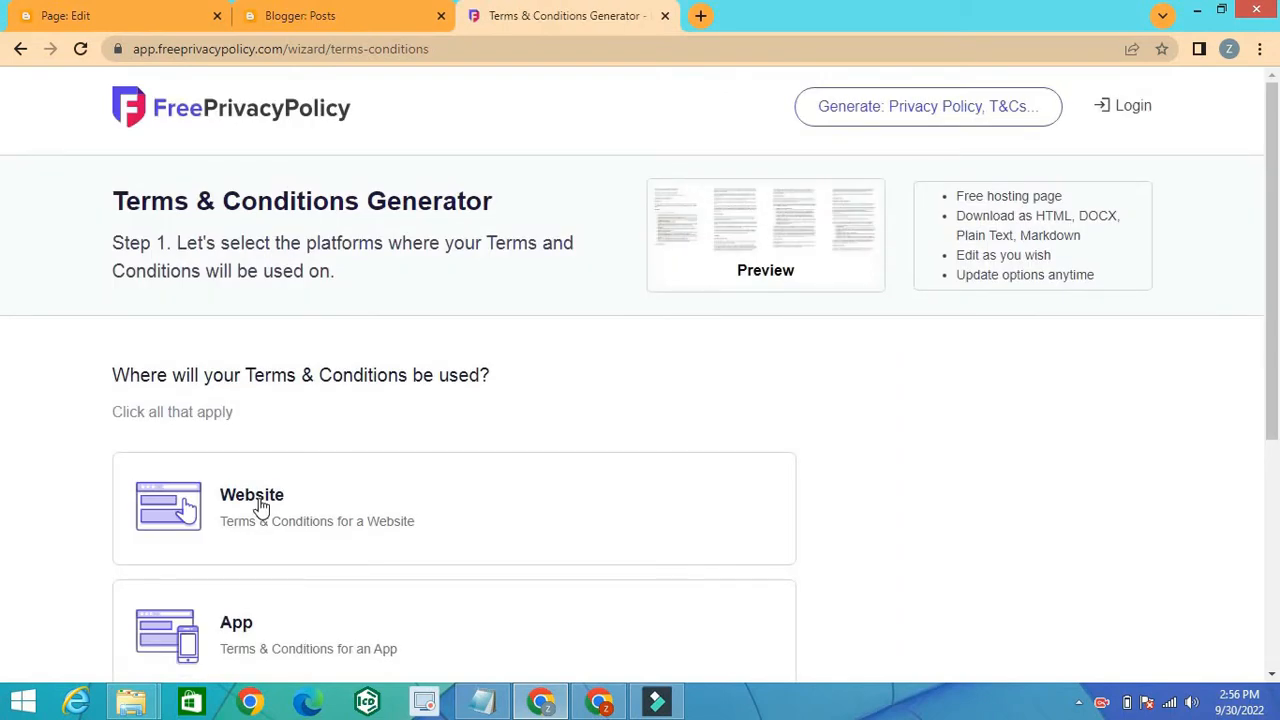
left_click(258, 507)
scroll(1278, 556, "down", 4)
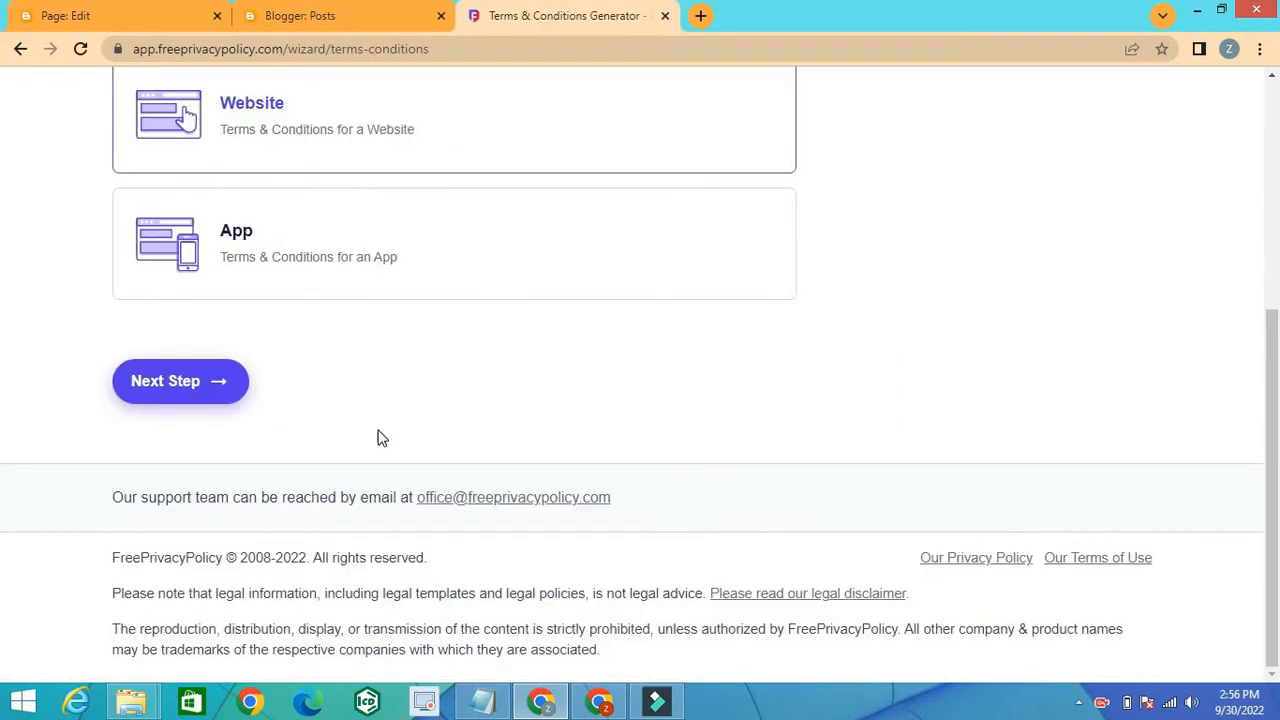
left_click(222, 398)
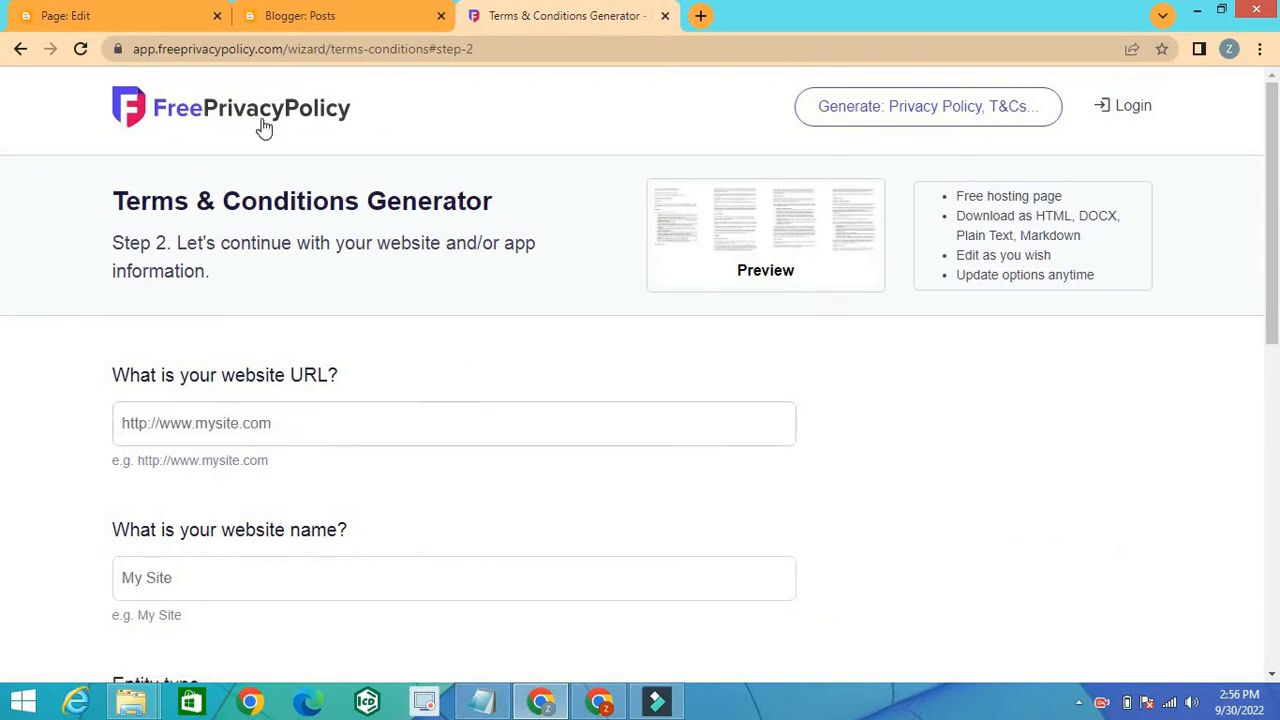
left_click(284, 23)
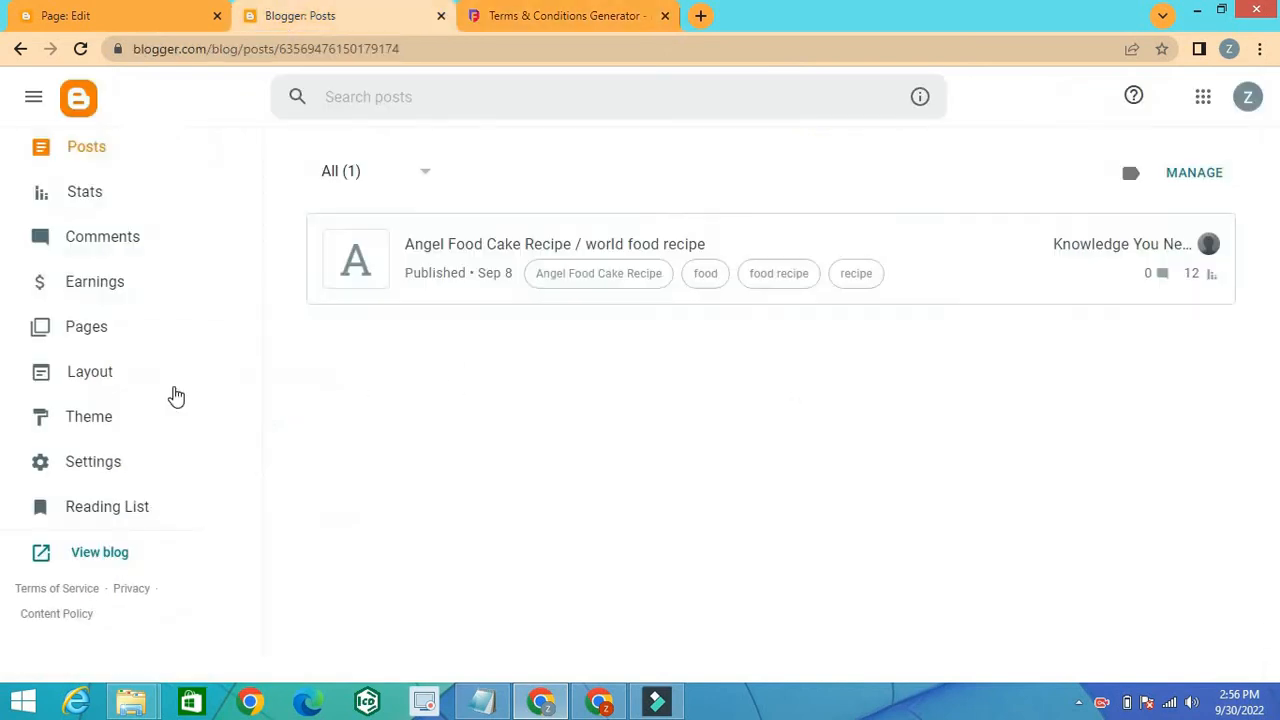
right_click(110, 557)
left_click(165, 512)
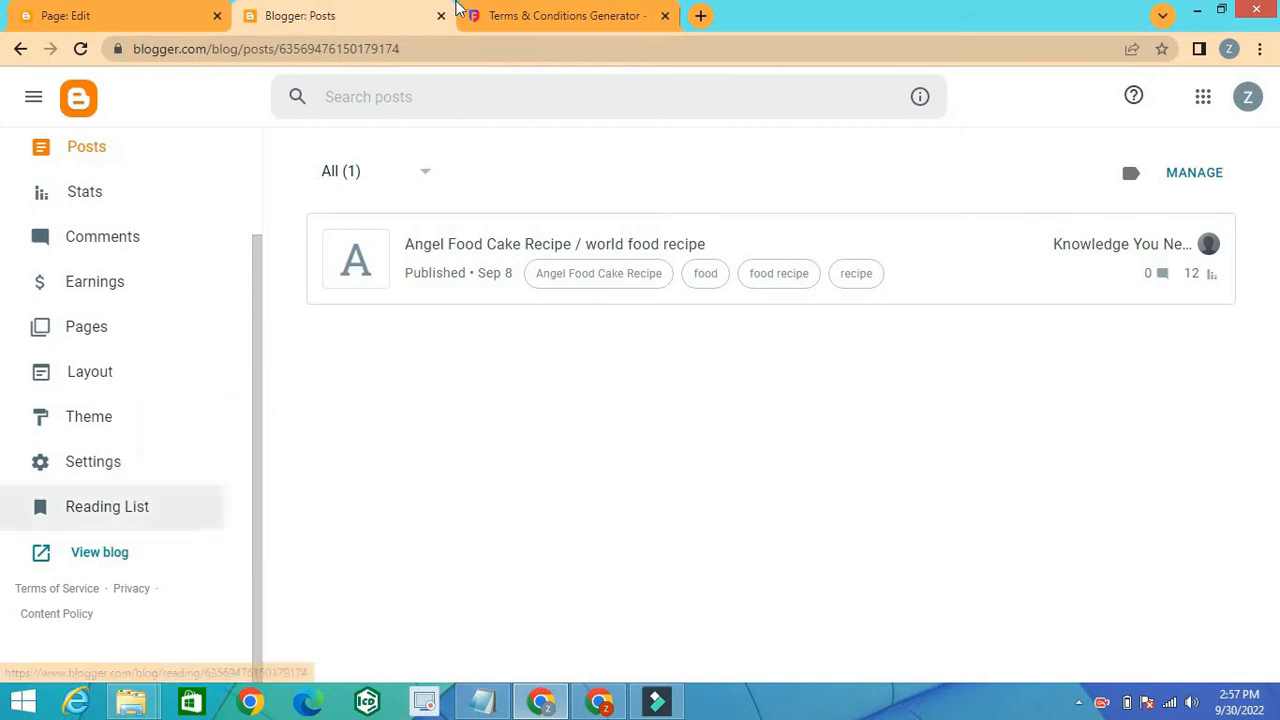
left_click(517, 14)
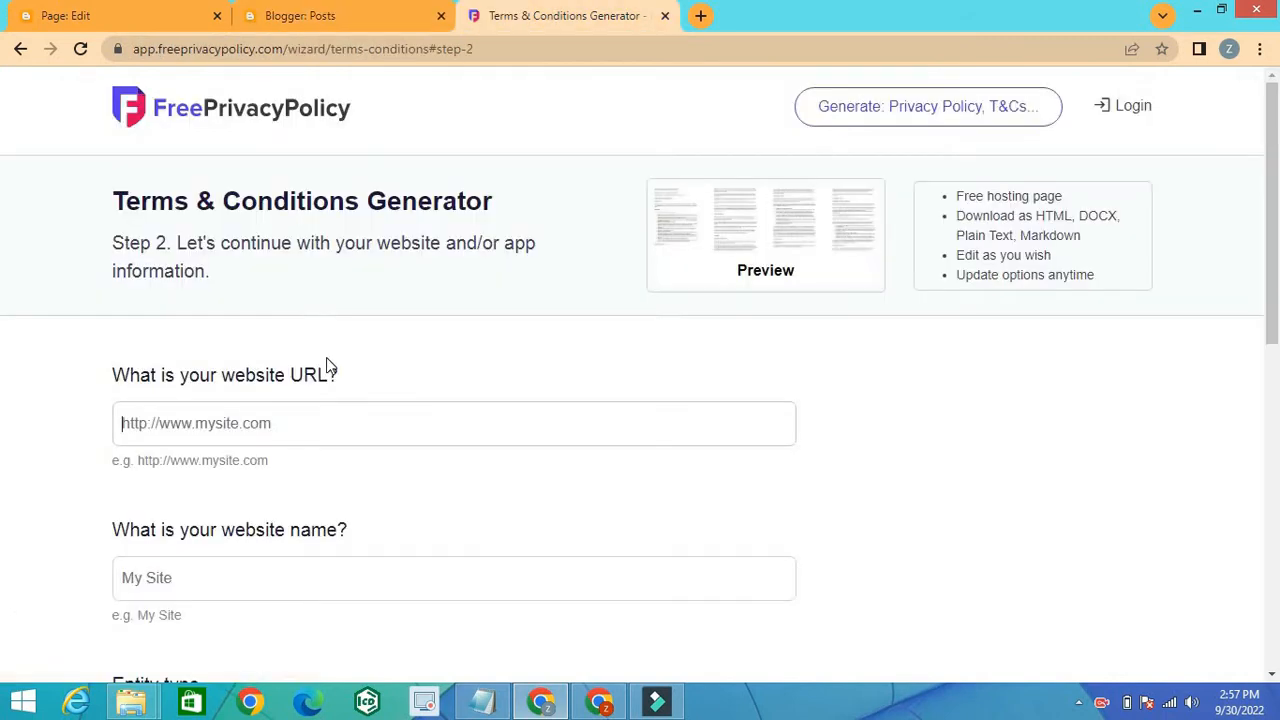
left_click(270, 423)
key("ctrl+v")
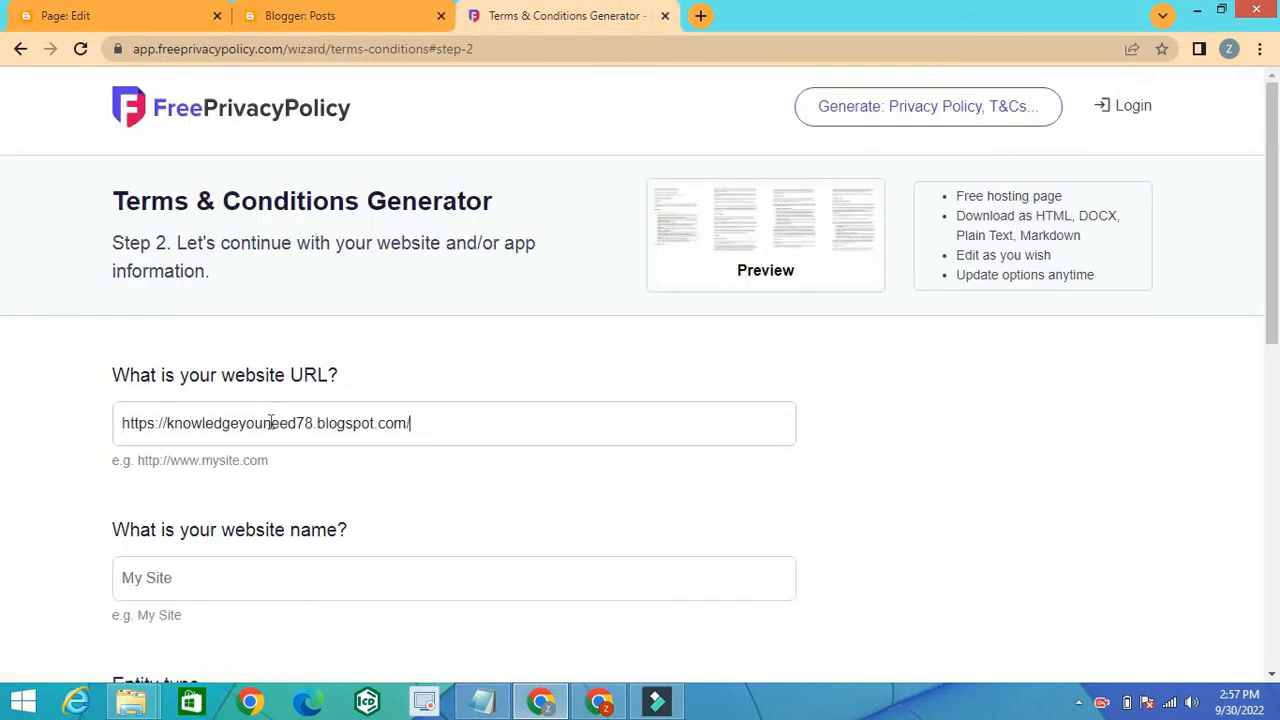
Step: Enter "Knowledge You Need" as the website name
left_click(231, 568)
type("Kn")
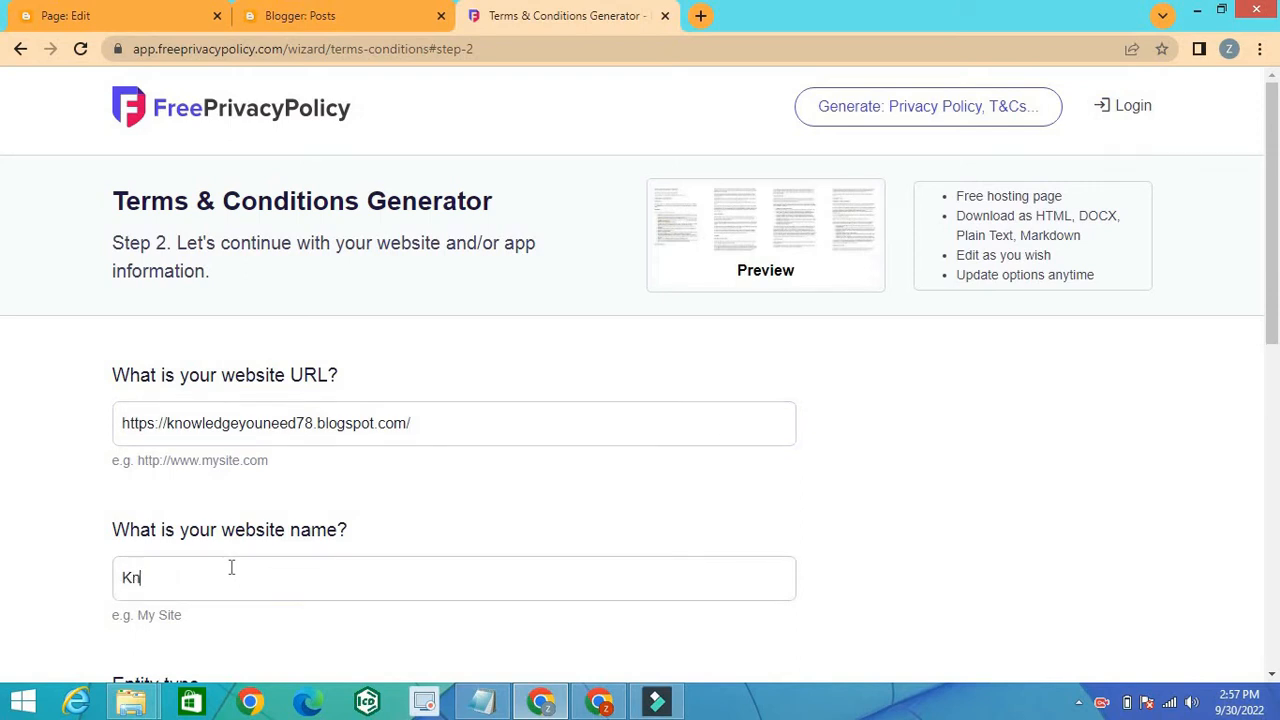
type("owledge You Need")
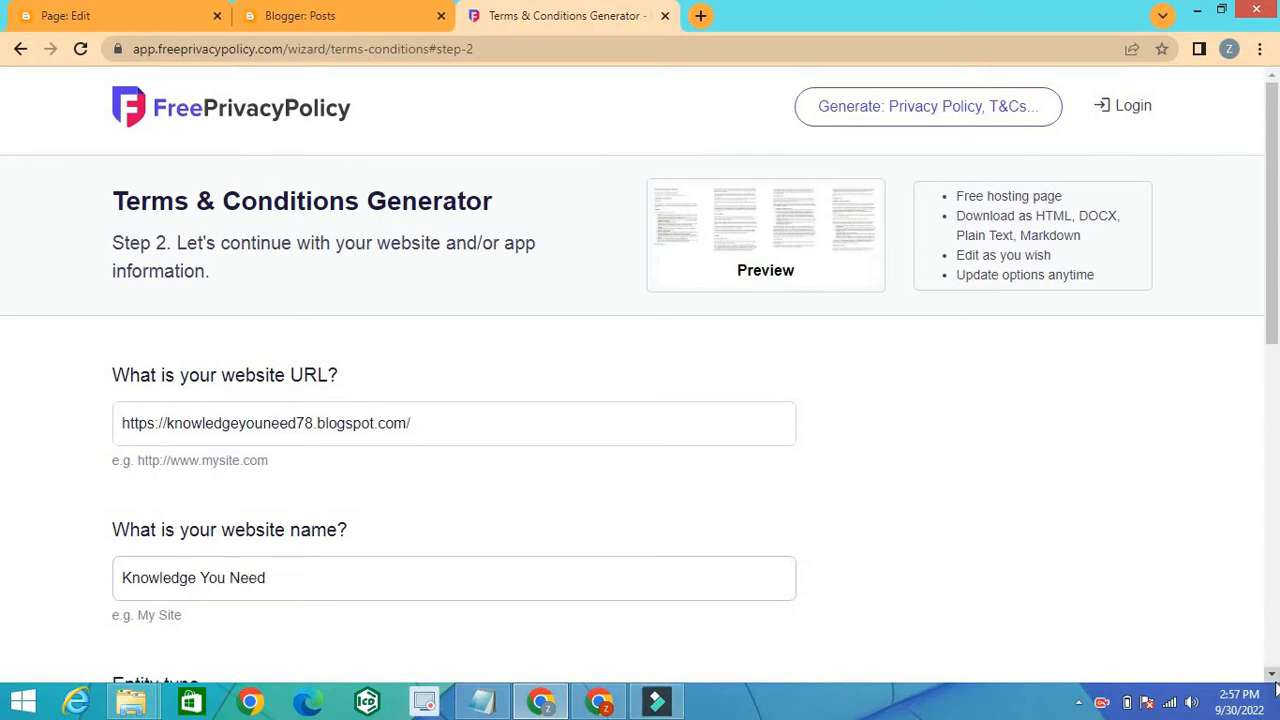
Step: Set the entity type to "I'm an Individual" and the country to Pakistan, and continue to step 3
scroll(1272, 678, "down", 3)
scroll(1272, 678, "down", 2)
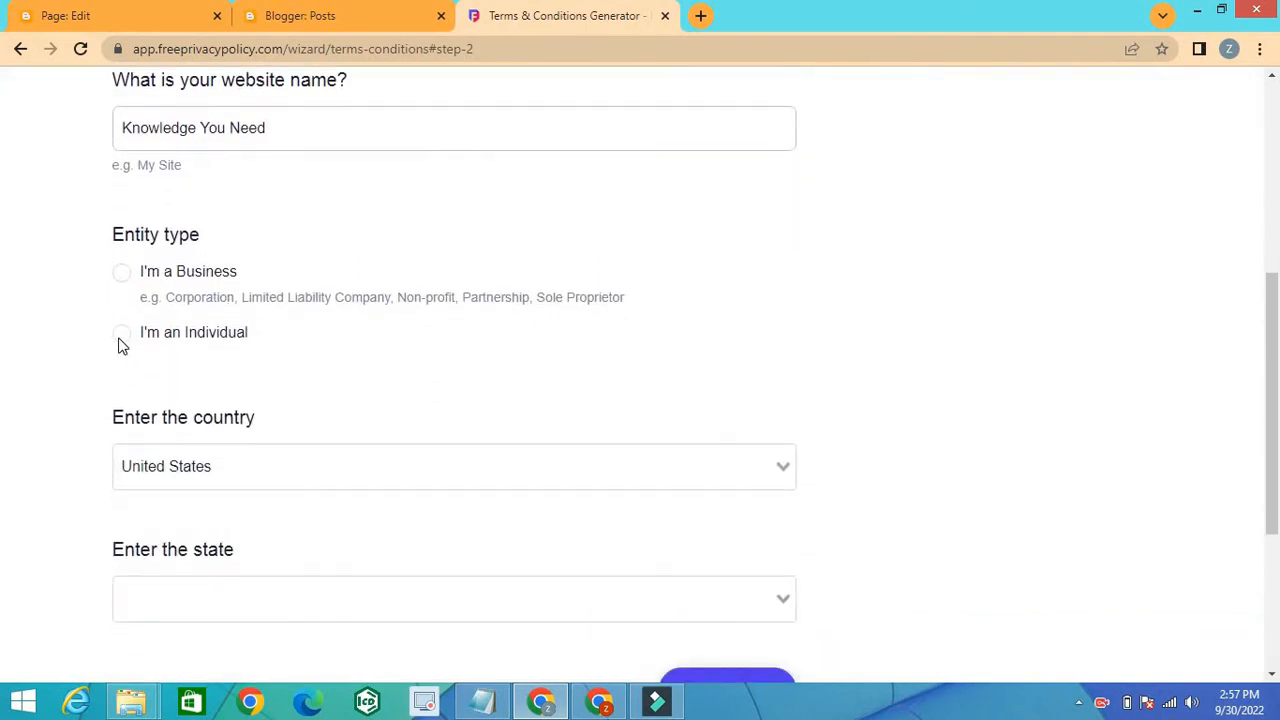
left_click(121, 340)
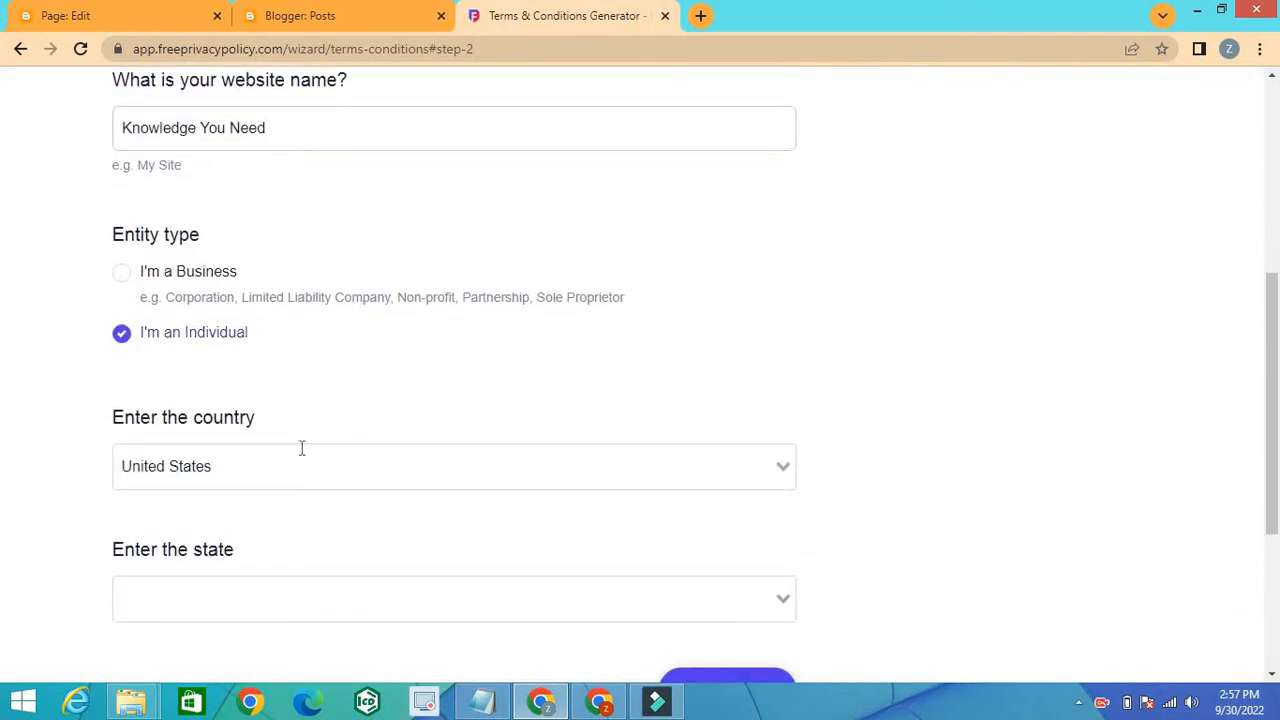
left_click(785, 466)
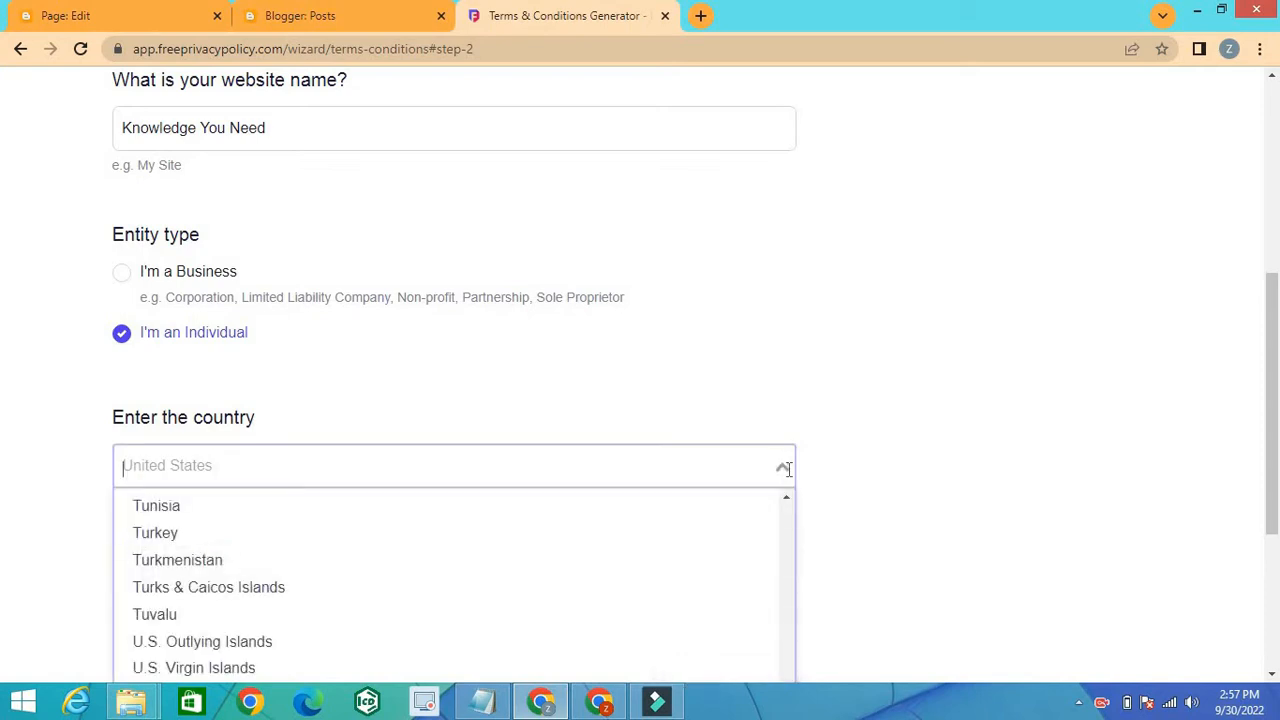
type("P")
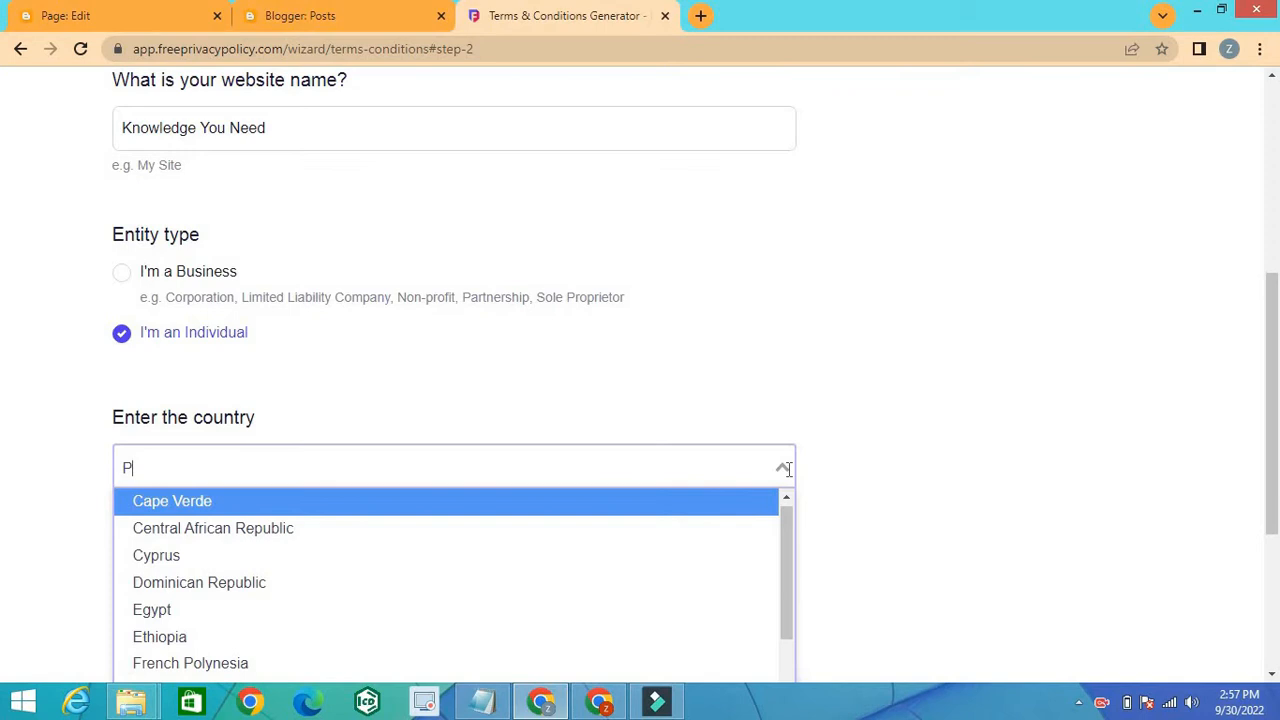
type("akistan")
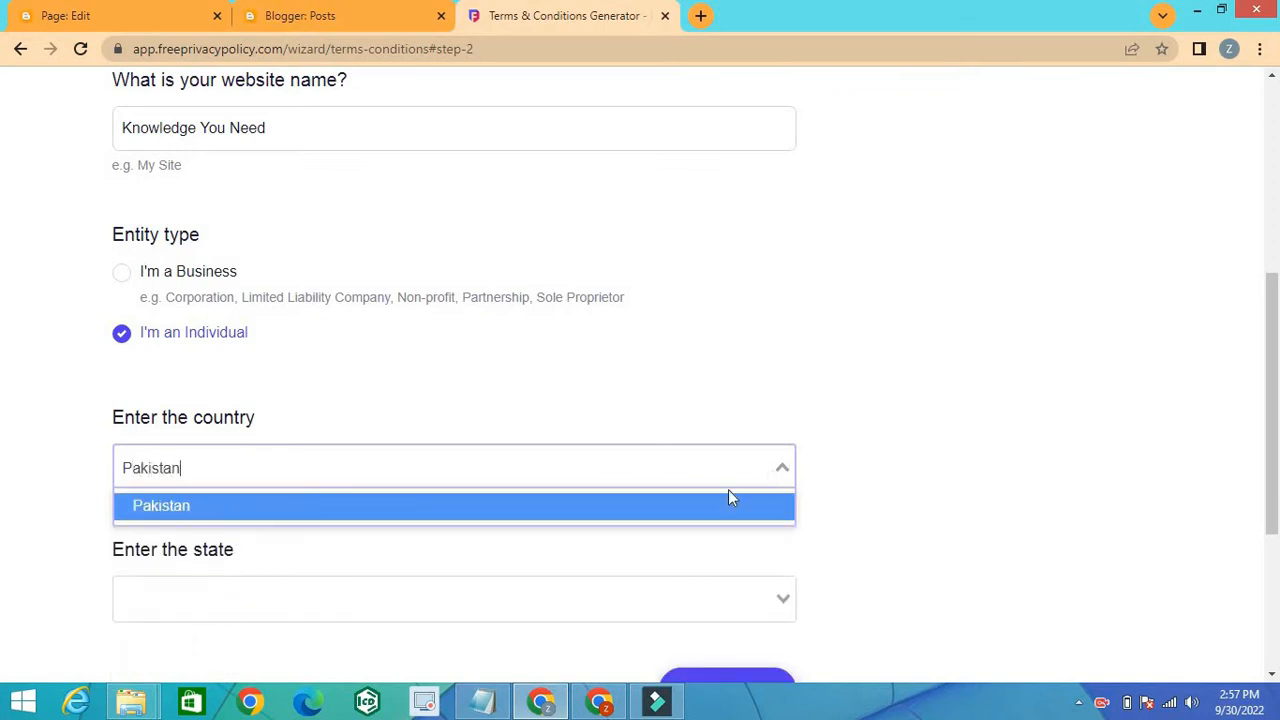
left_click(742, 506)
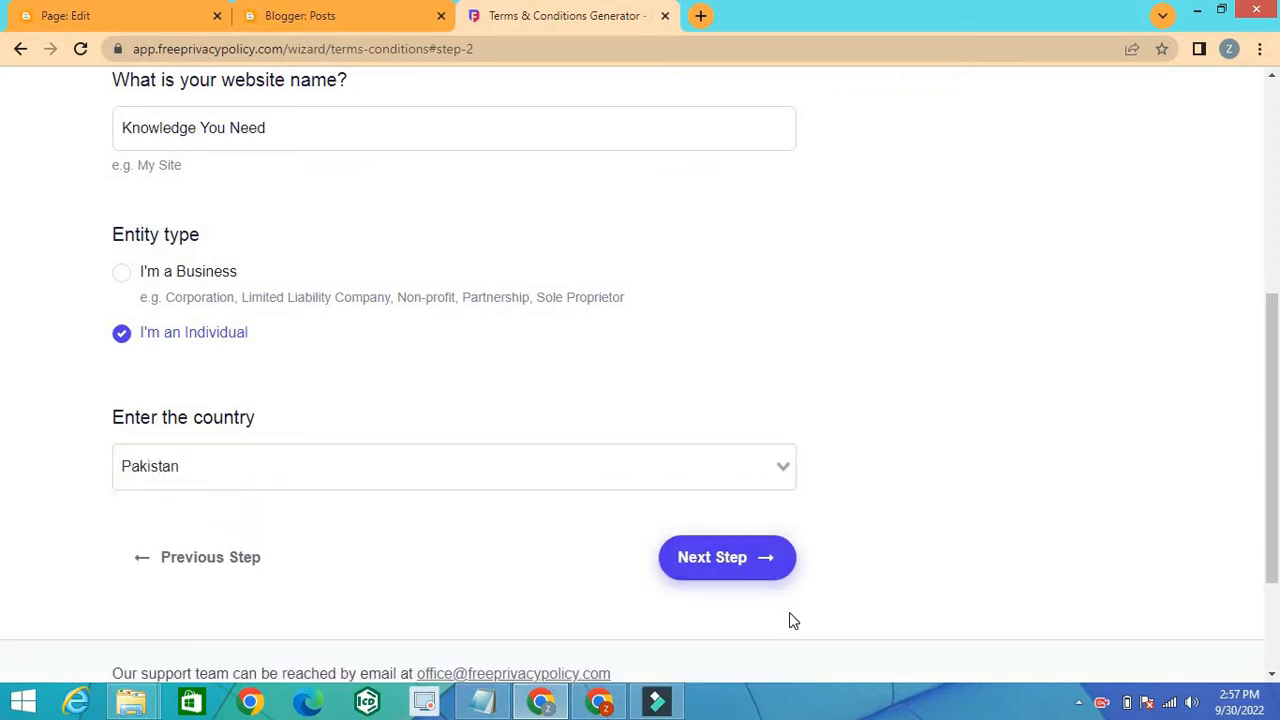
scroll(868, 387, "down", 2)
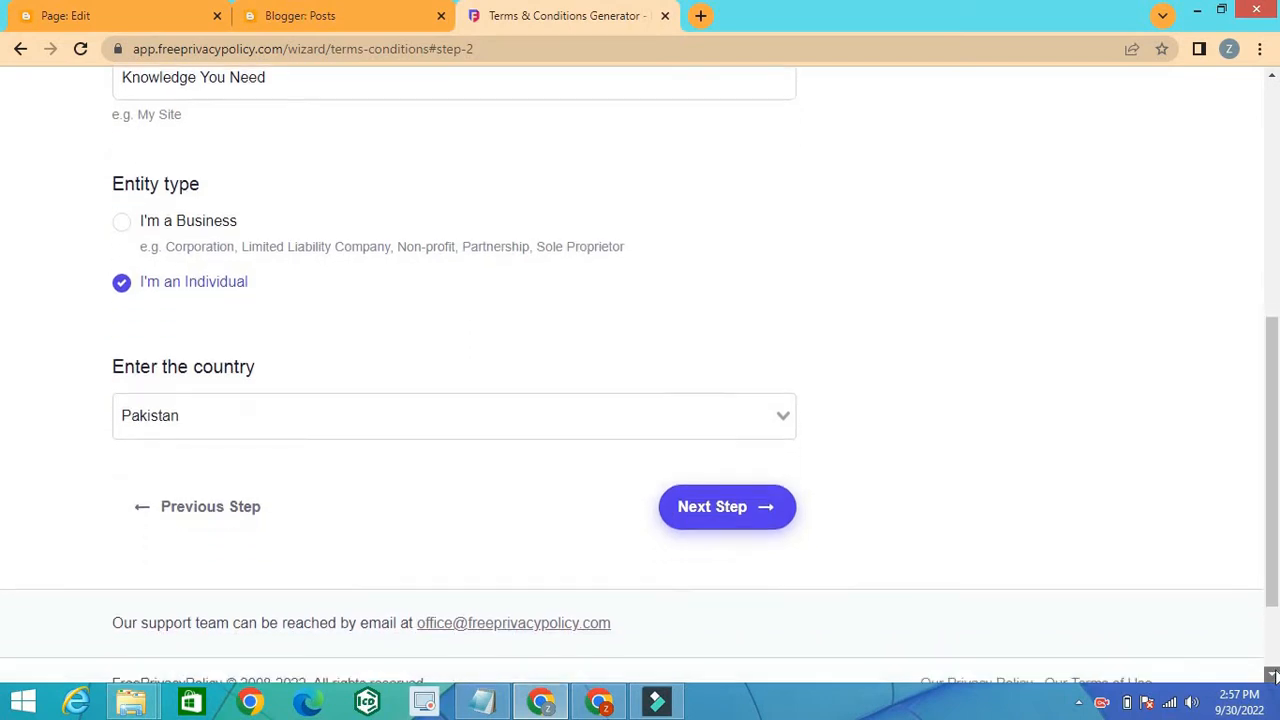
left_click(766, 382)
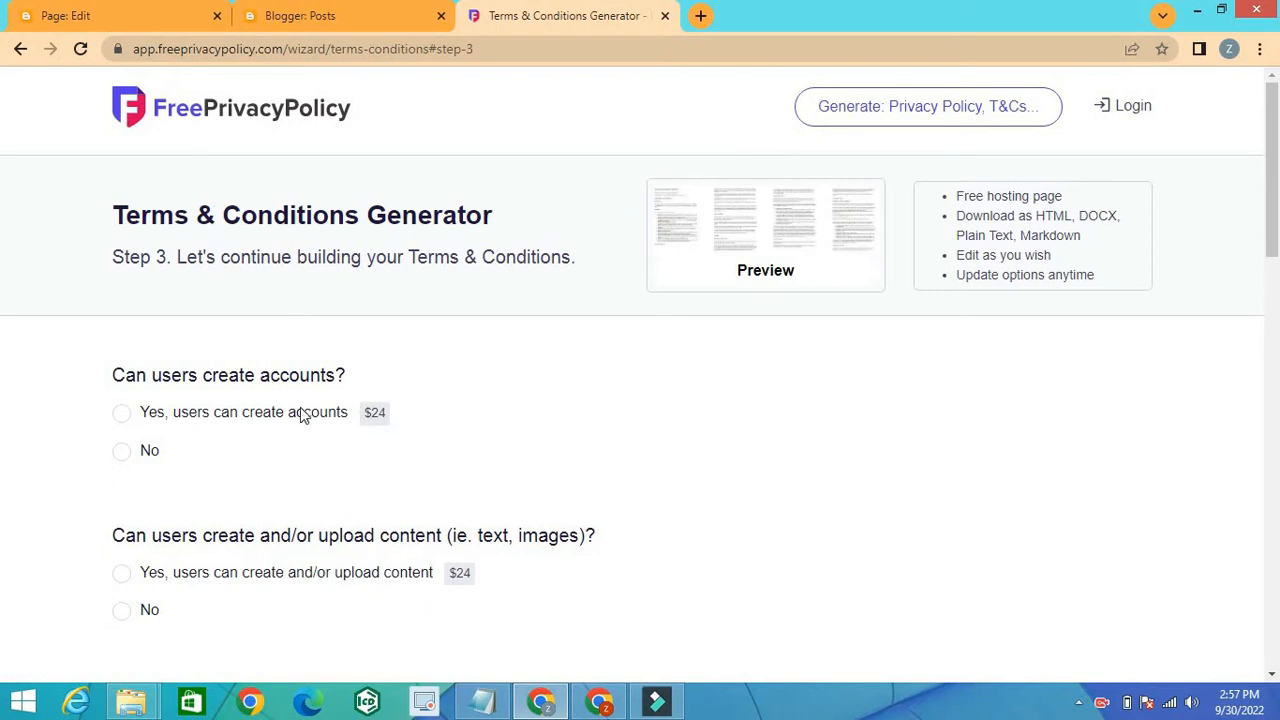
Step: Answer No to the questions about user accounts, user-uploaded content, buying goods and subscription plans
left_click(120, 452)
scroll(1272, 682, "down", 3)
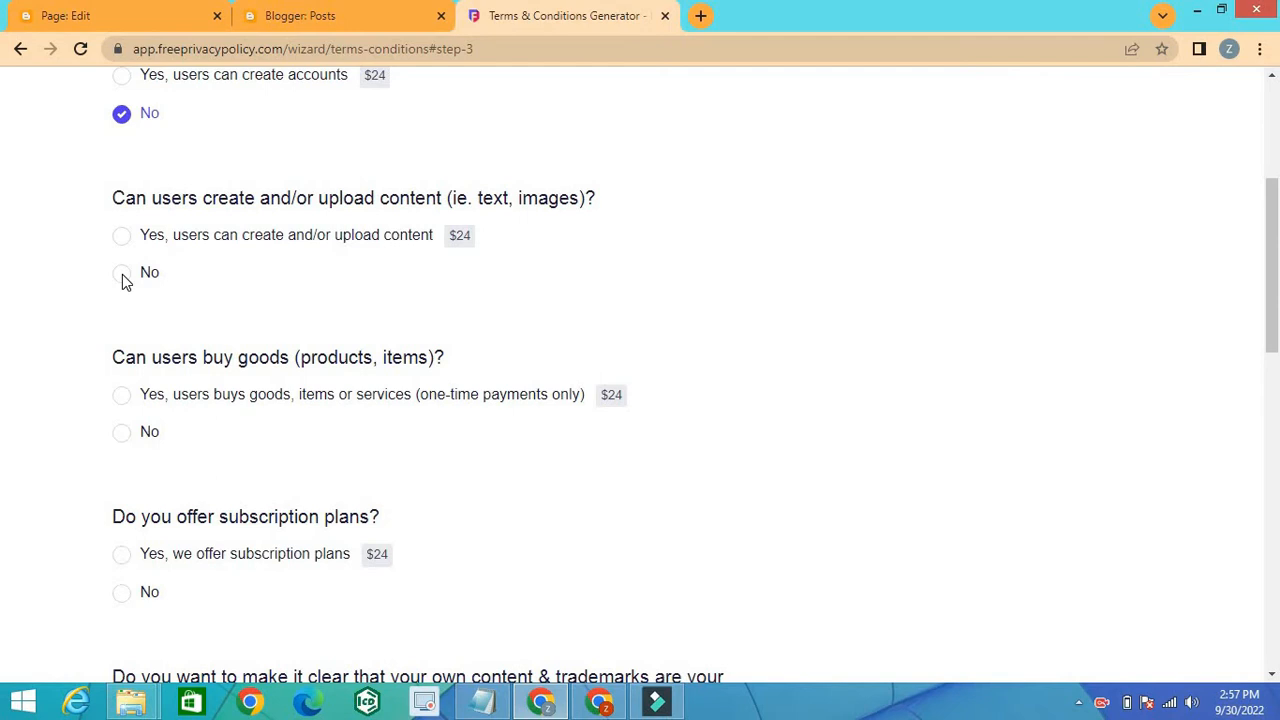
left_click(124, 280)
left_click(124, 432)
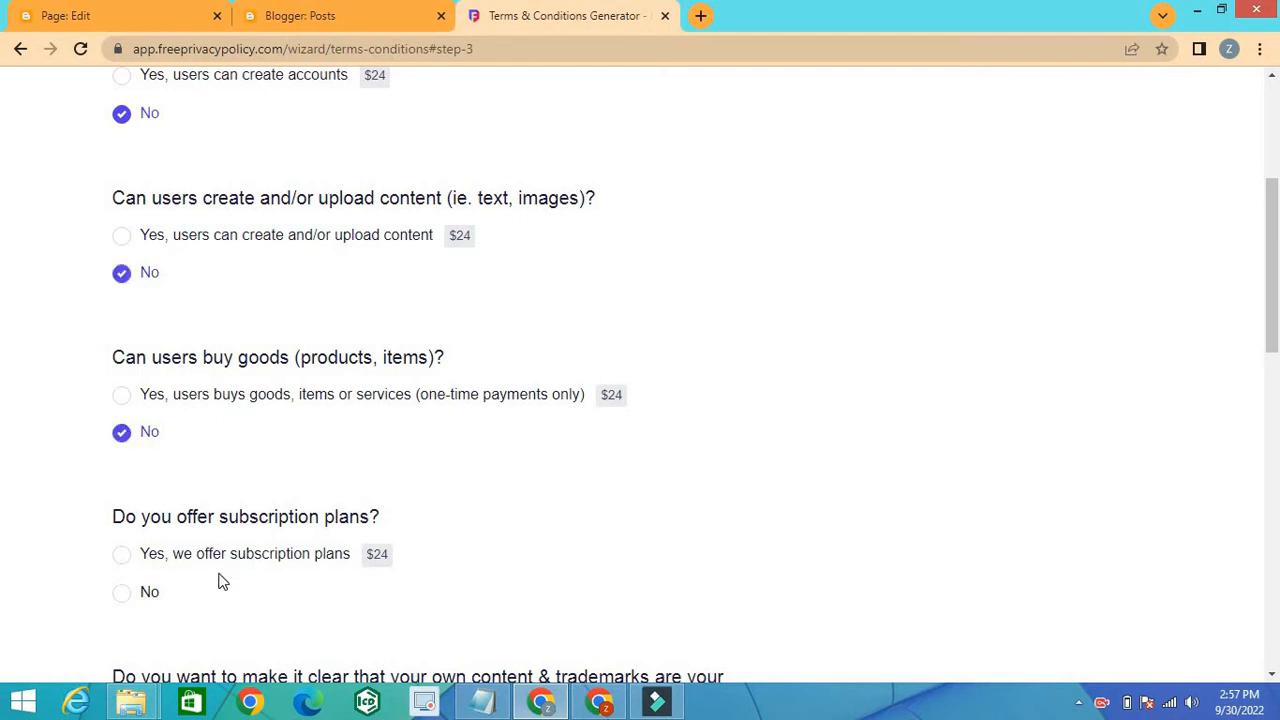
left_click(122, 594)
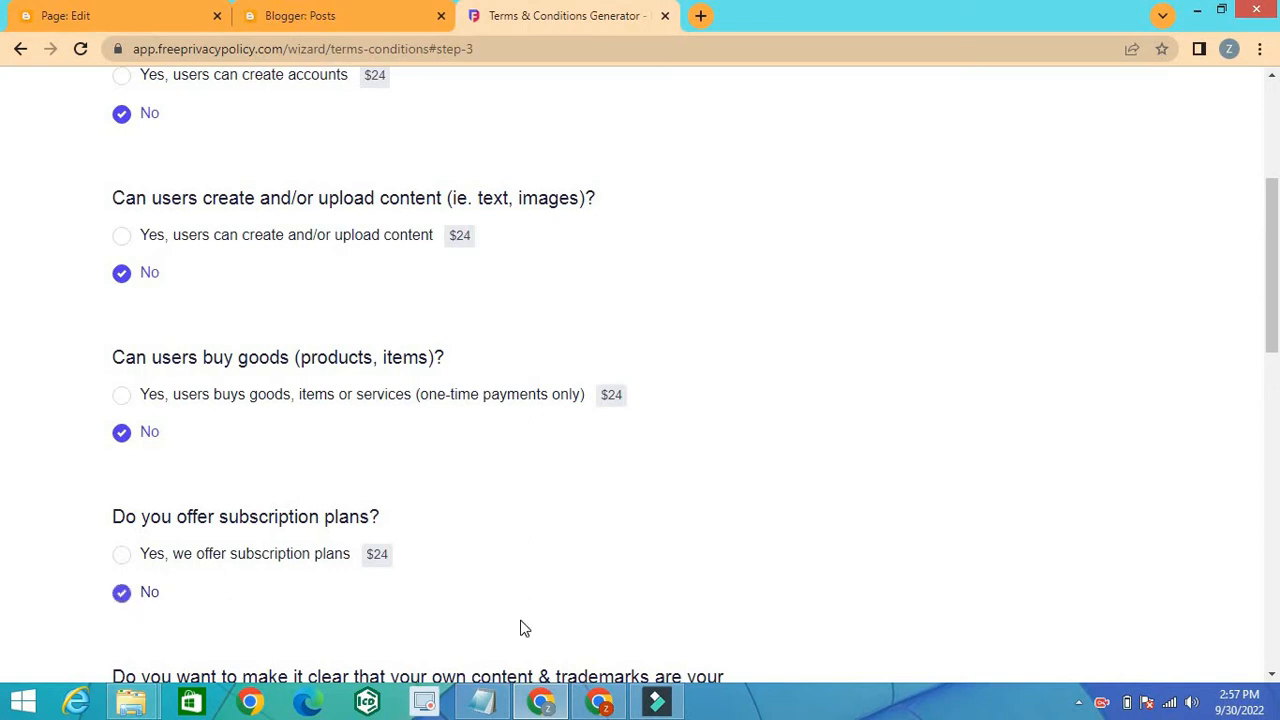
Step: Answer No to the question about making own content and trademarks exclusive property
left_click(1272, 675)
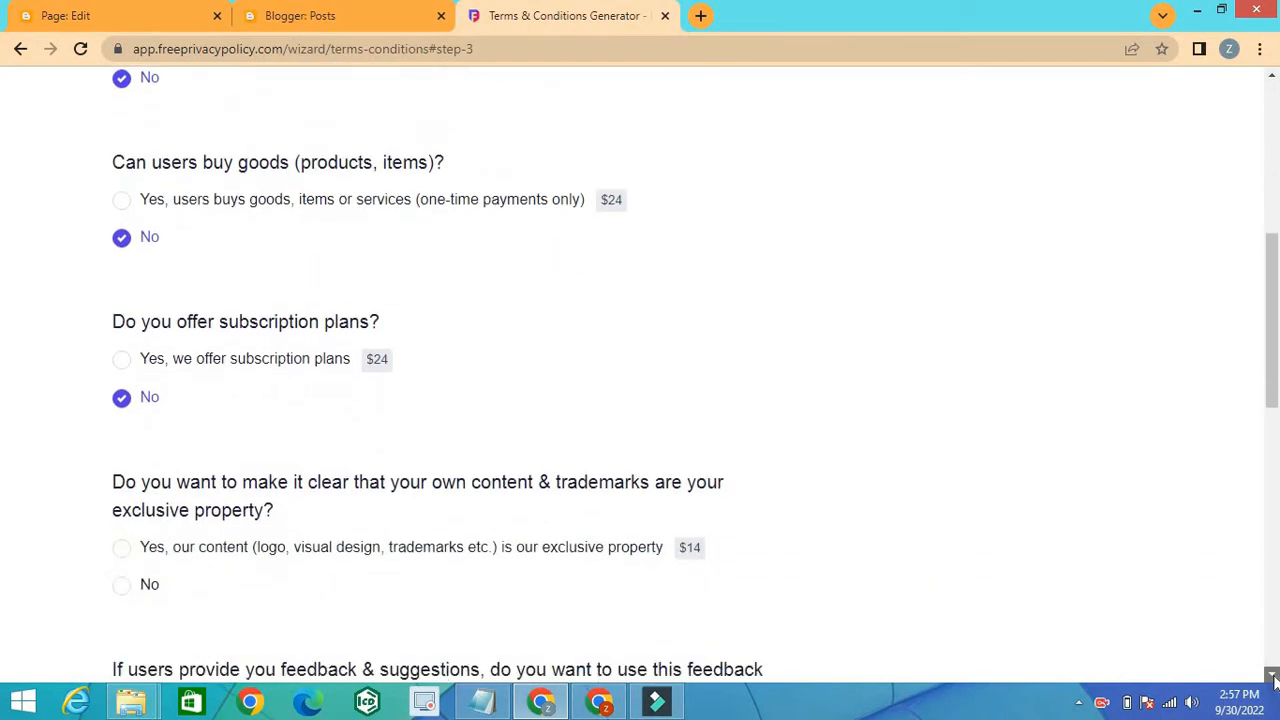
scroll(1272, 675, "down", 3)
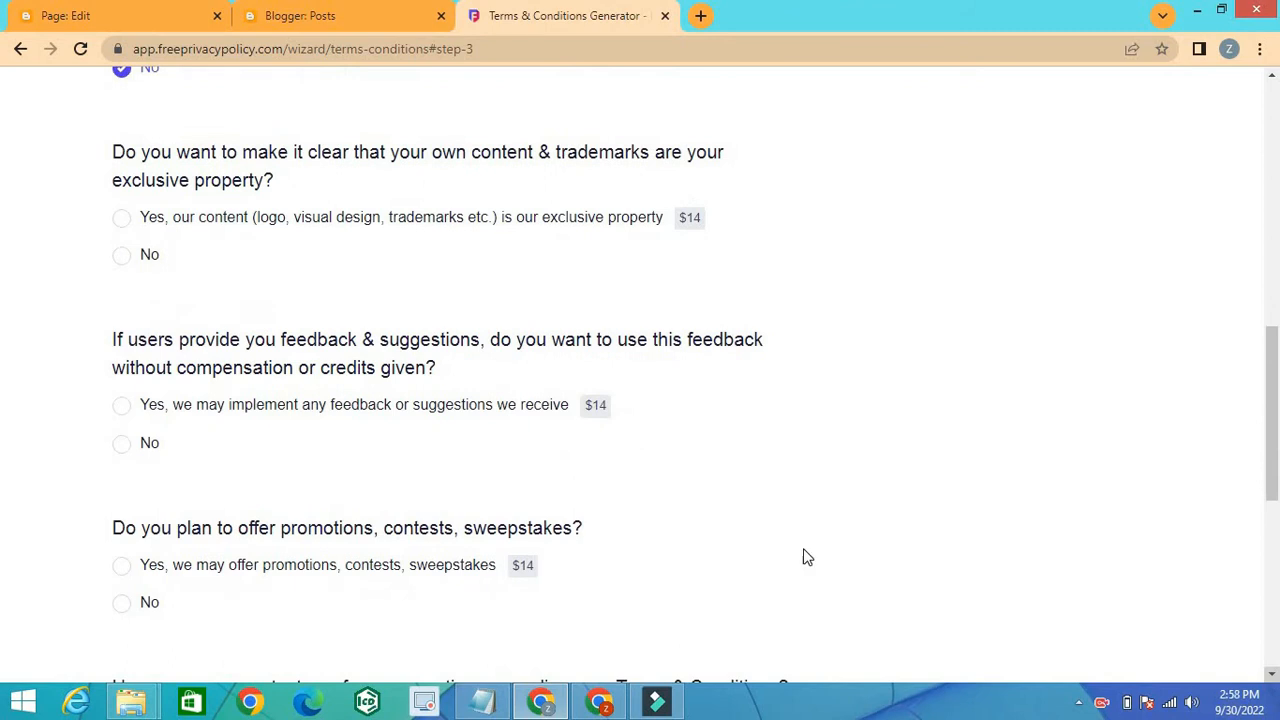
left_click(129, 234)
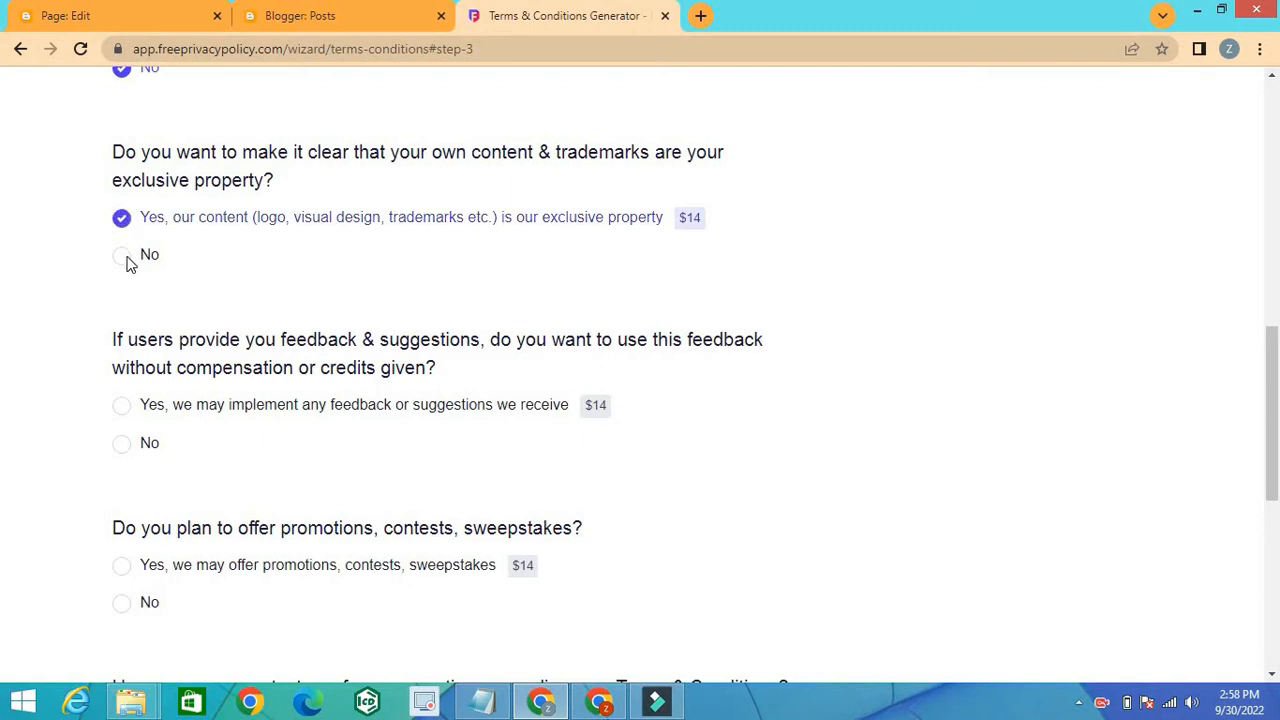
left_click(128, 258)
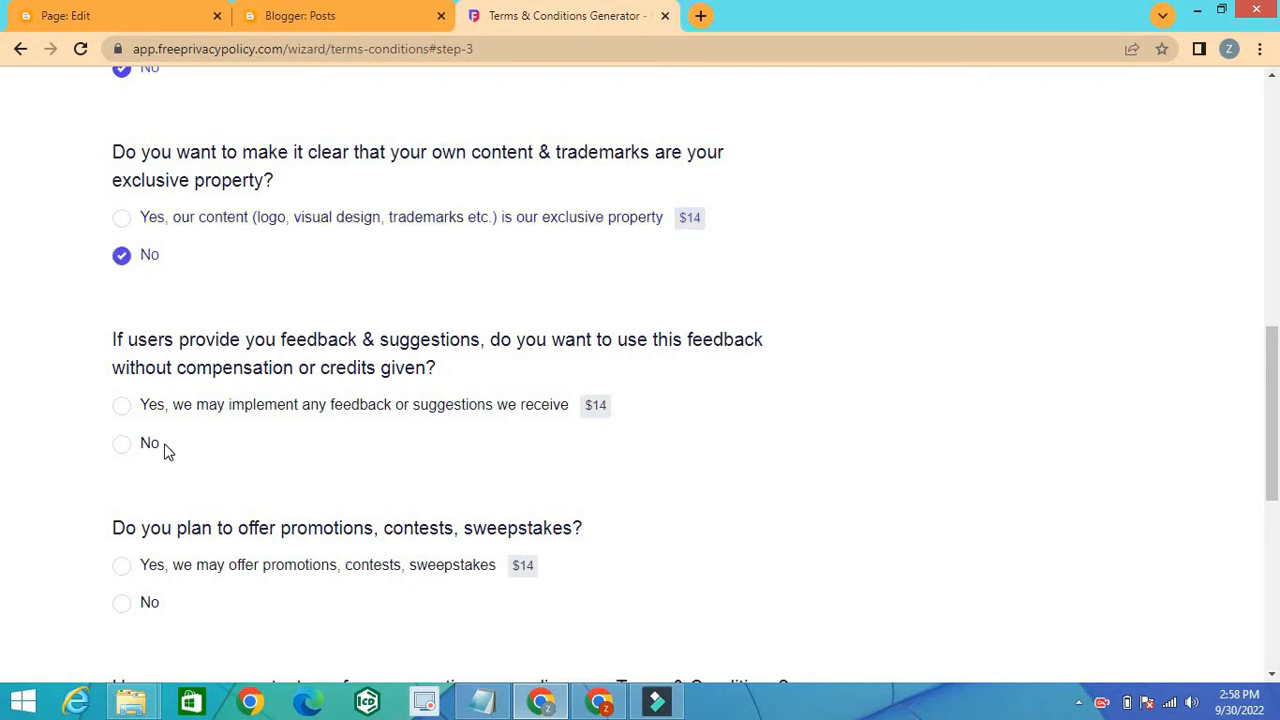
Step: Answer No to the questions about using feedback without compensation and about offering promotions, contests or sweepstakes
left_click(128, 452)
left_click(126, 605)
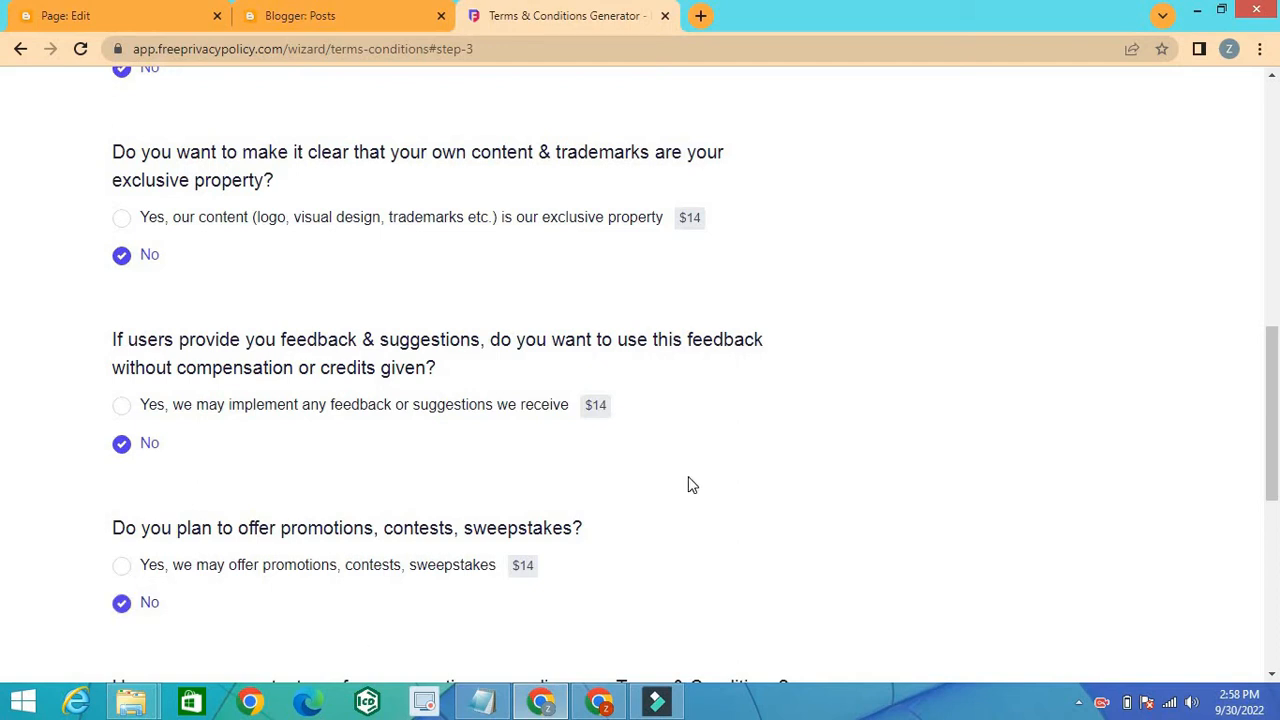
Step: Choose email as the way users can ask questions, enter the contact e-mail address, and continue to step 4
left_click(1277, 632)
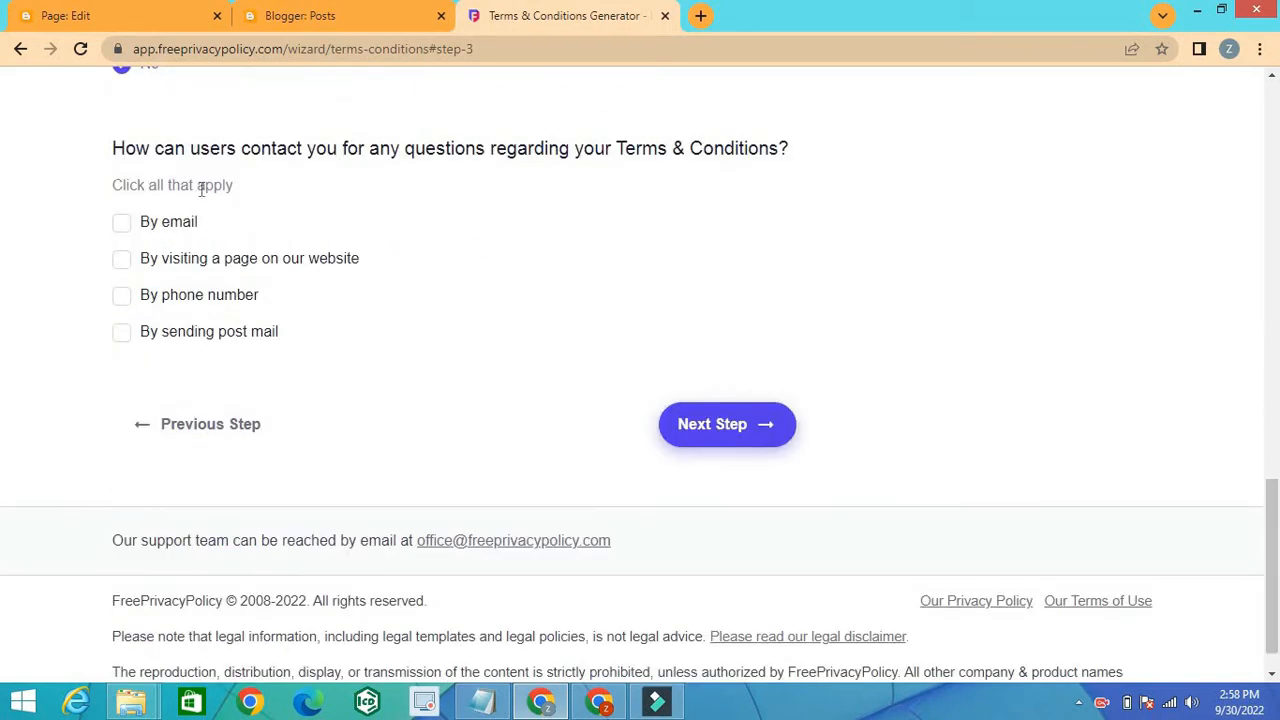
left_click(124, 226)
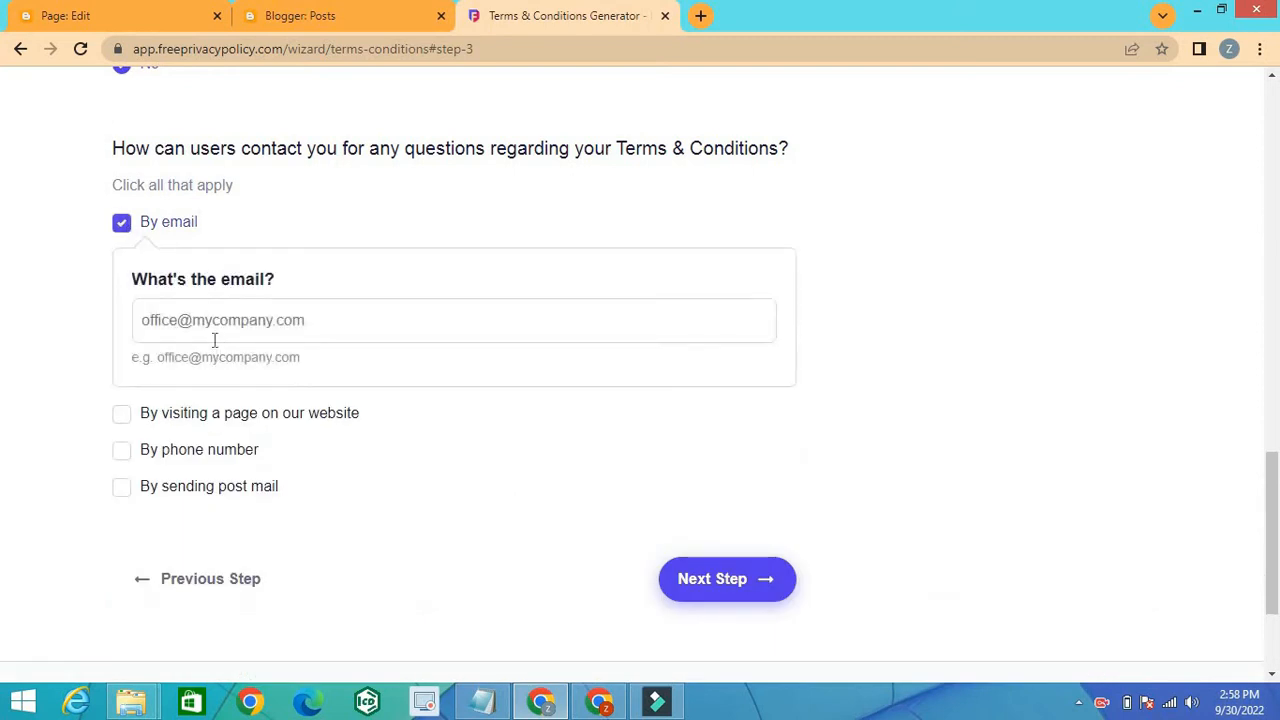
left_click(214, 332)
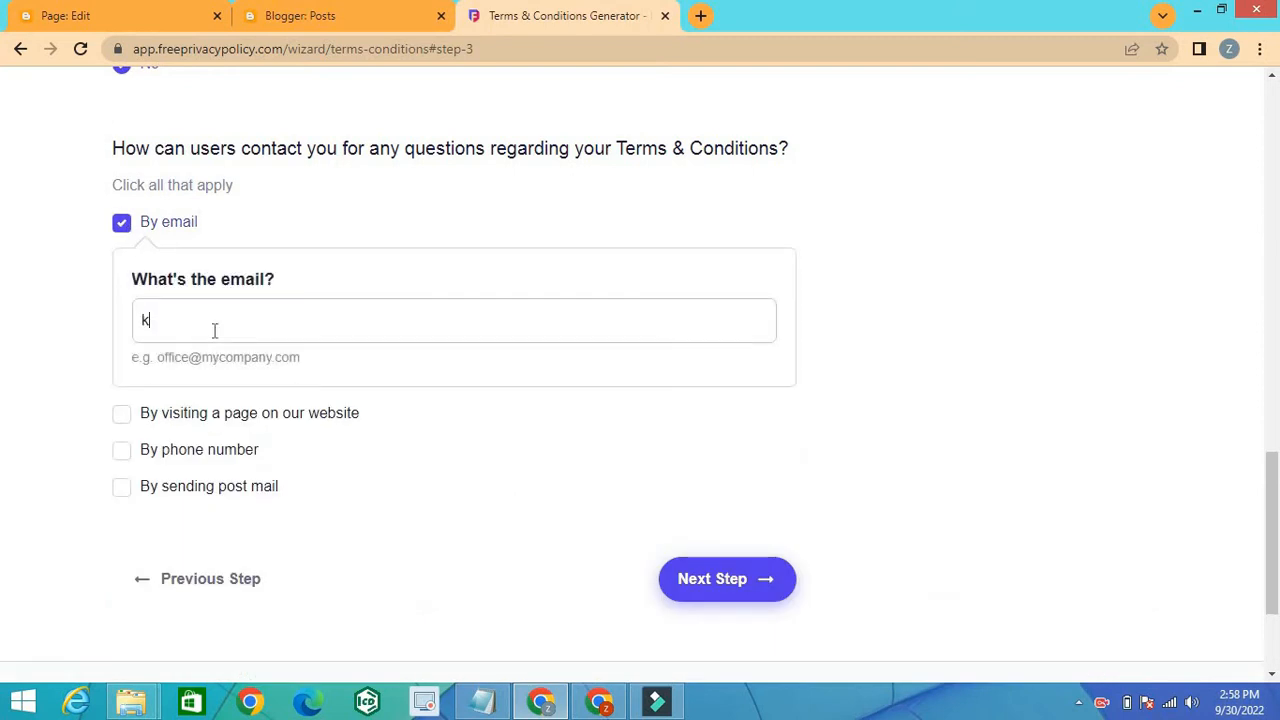
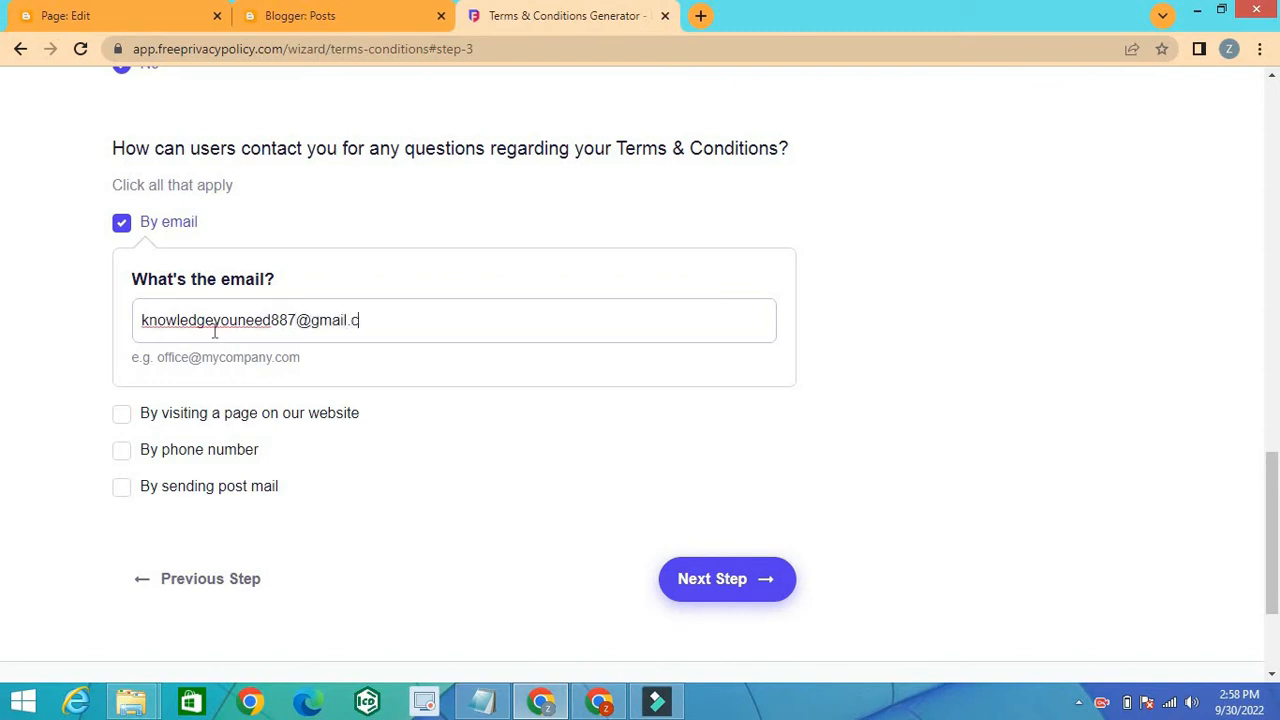
left_click(711, 577)
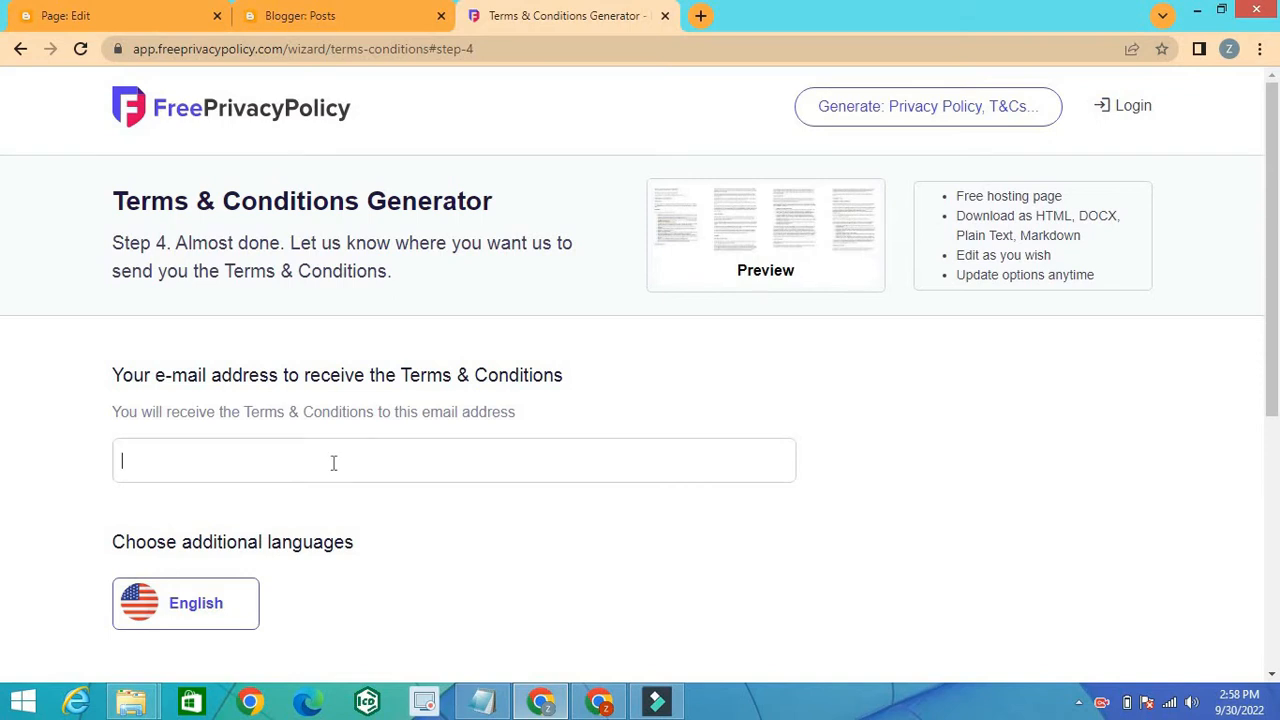
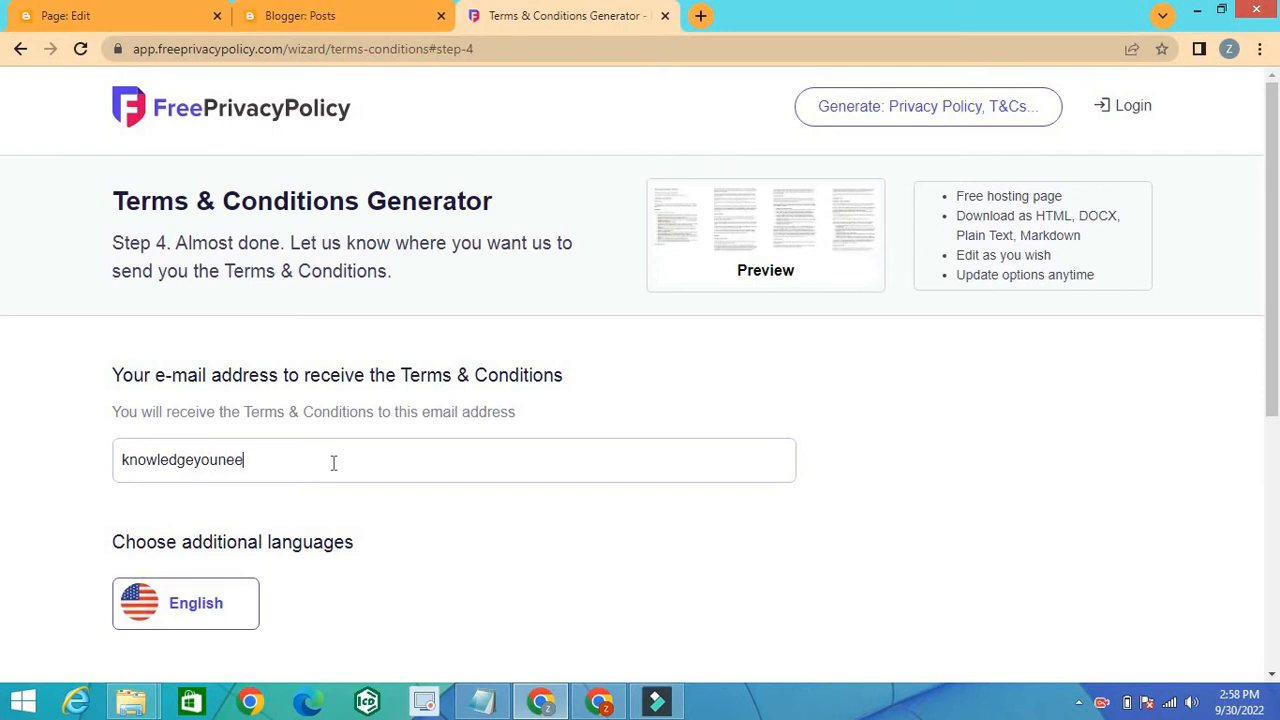
Step: Enter the e-mail address for receiving the Terms & Conditions and generate the free document
left_click_drag(1273, 679, 1273, 679)
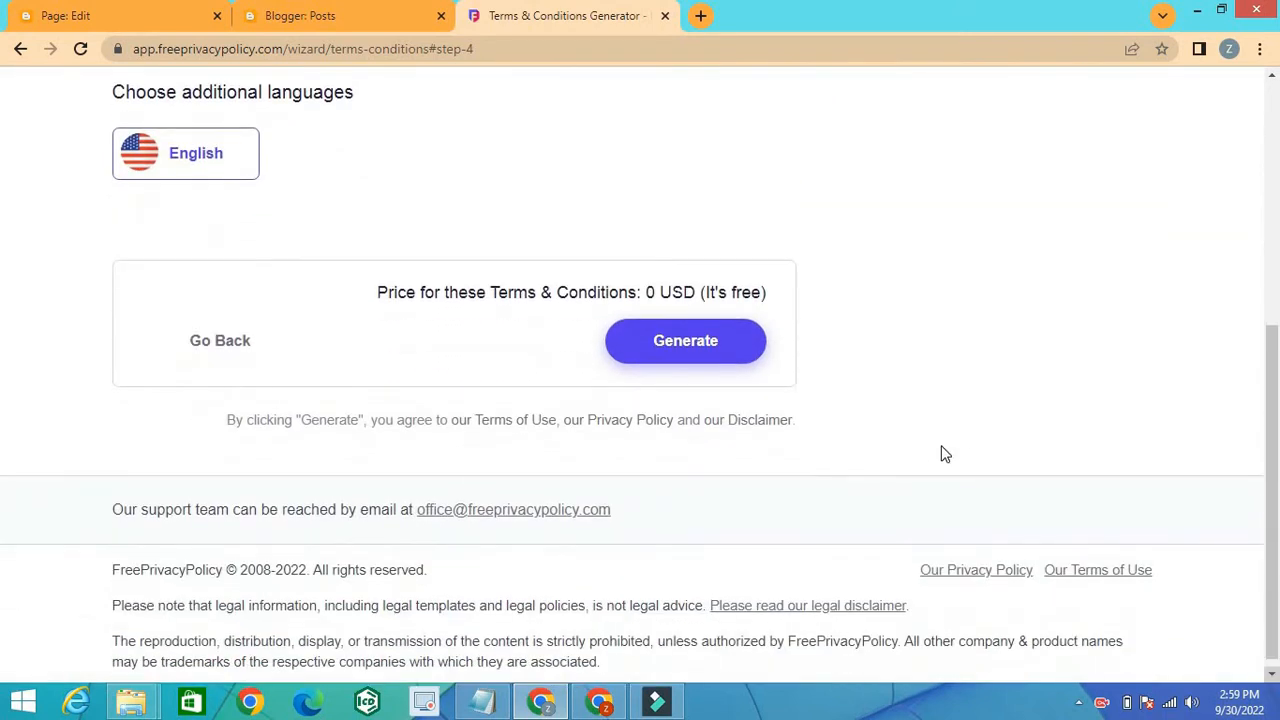
left_click(748, 355)
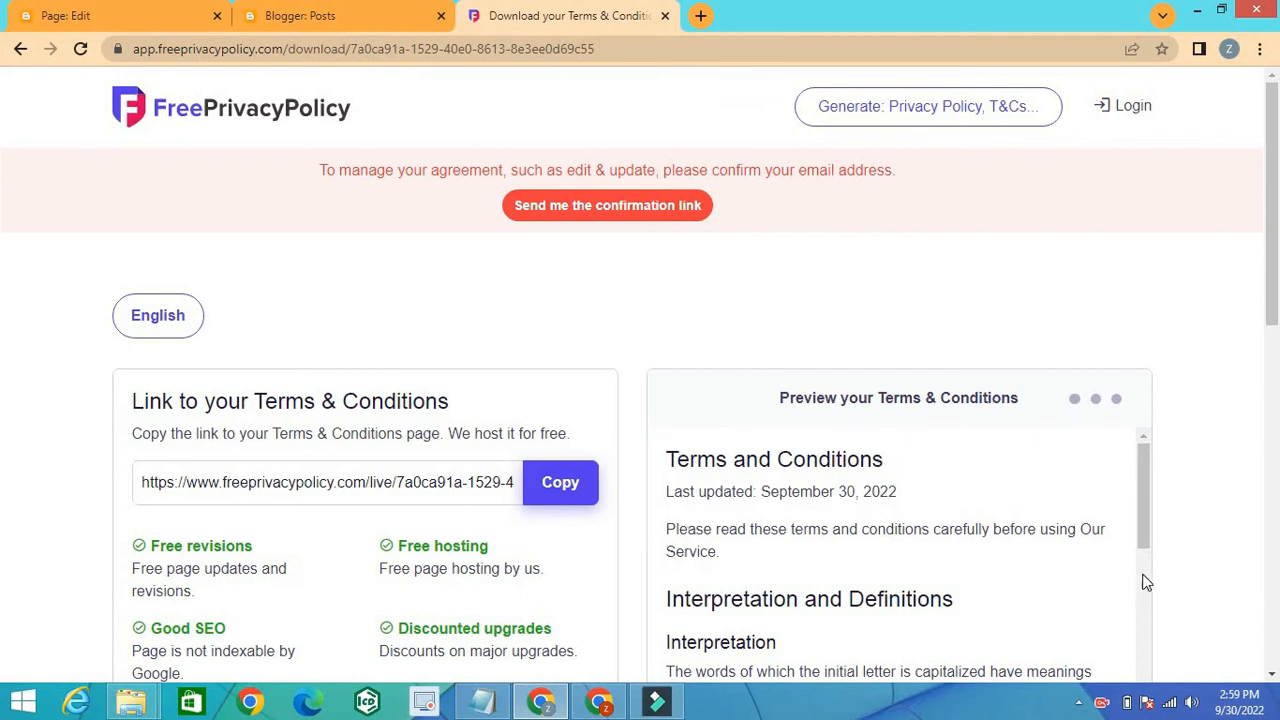
Step: Copy the HTML code of the generated Terms & Conditions to the clipboard
scroll(1272, 677, "down", 3)
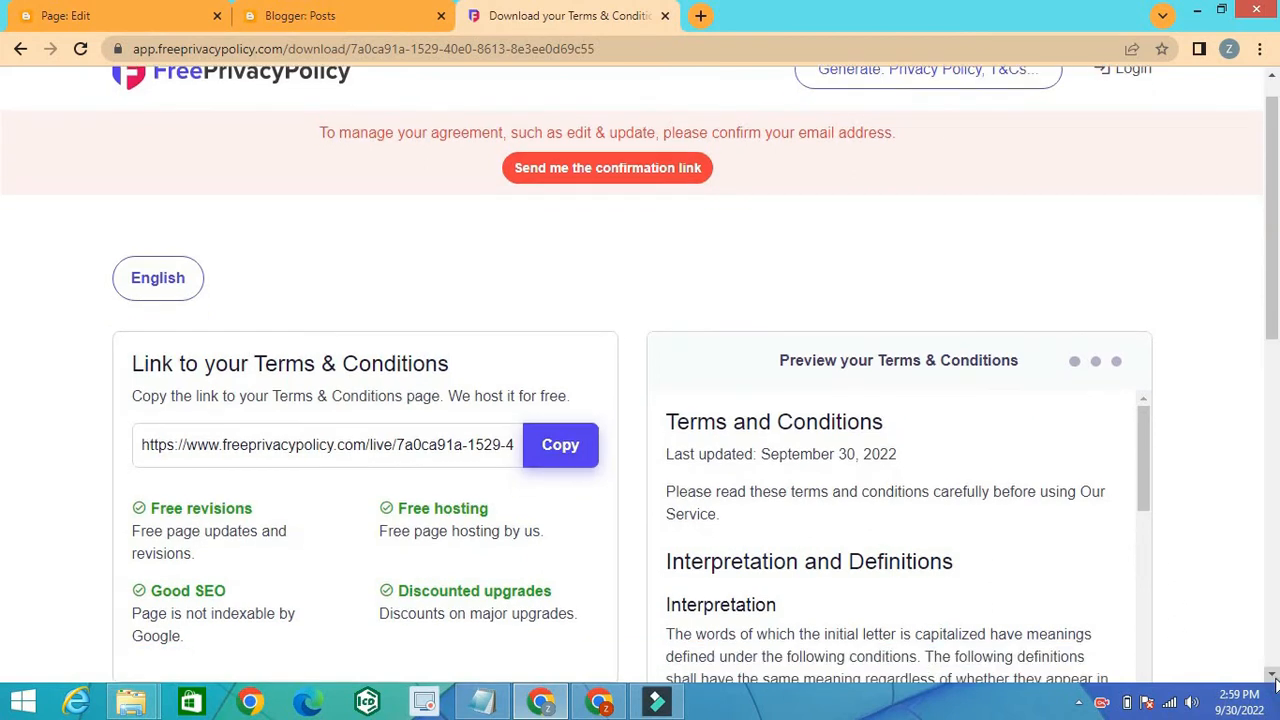
scroll(1272, 677, "down", 1)
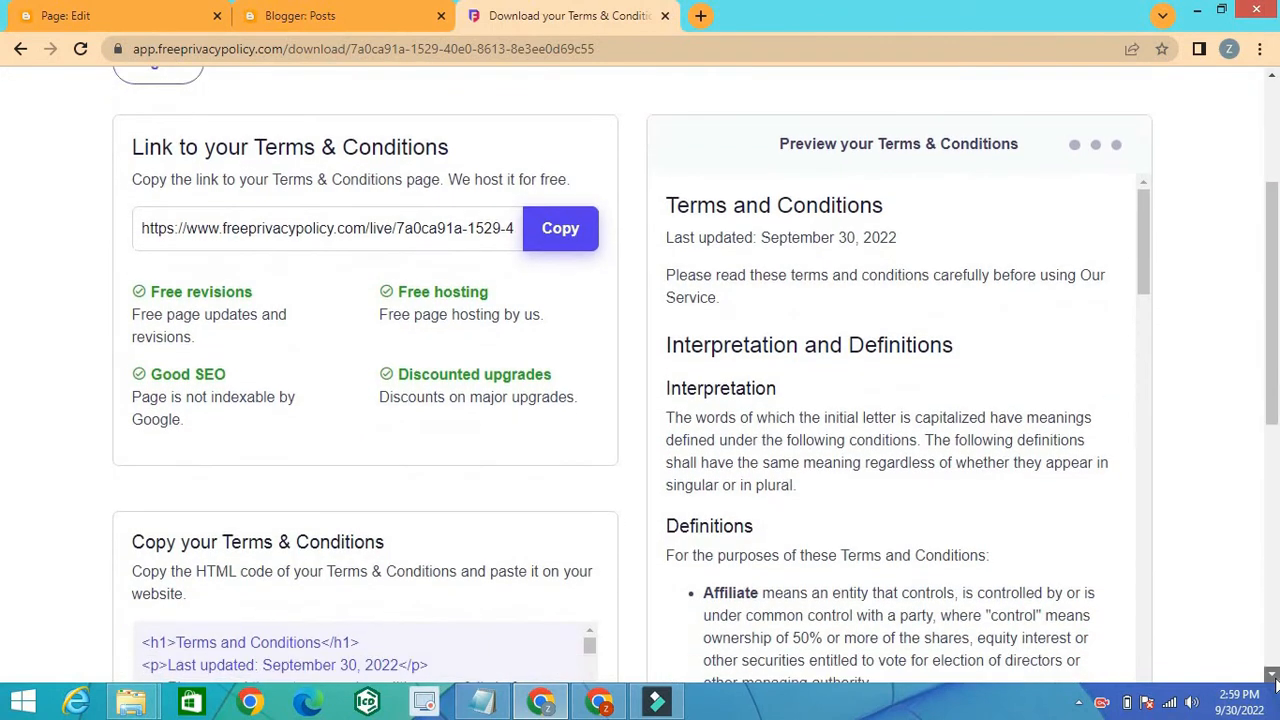
scroll(1272, 677, "down", 4)
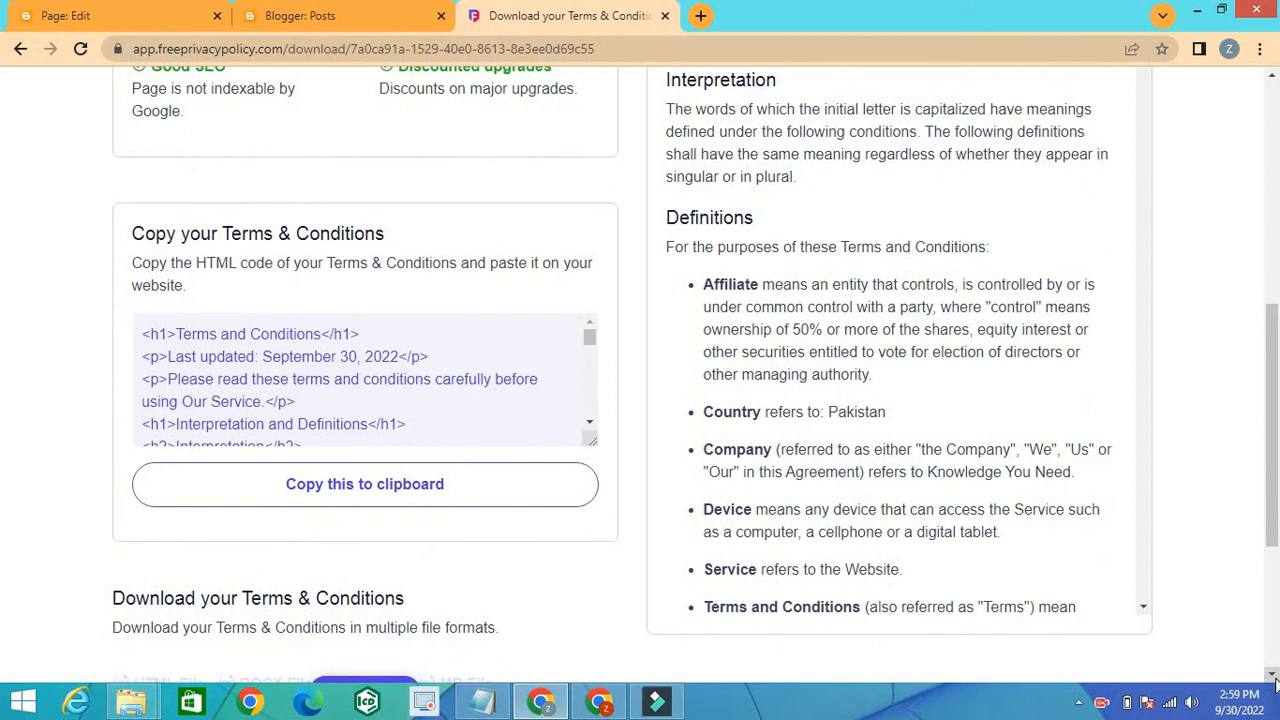
scroll(1272, 677, "down", 1)
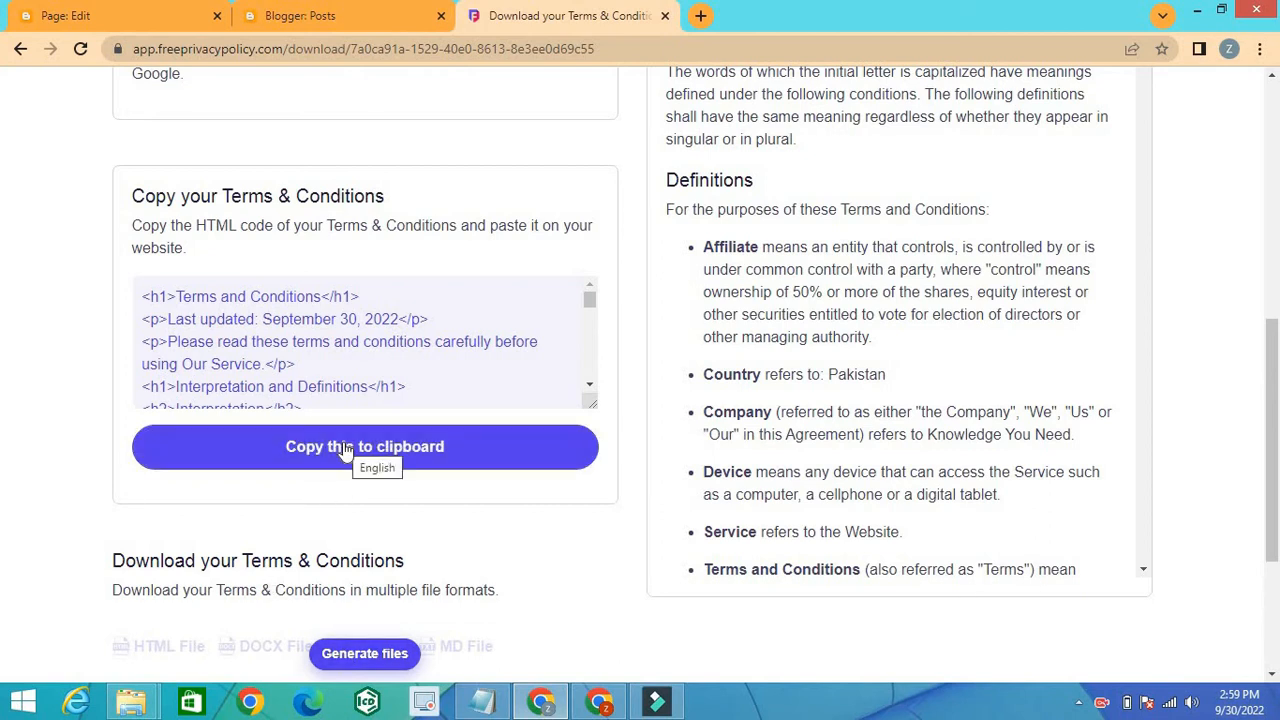
left_click(344, 450)
left_click(591, 385)
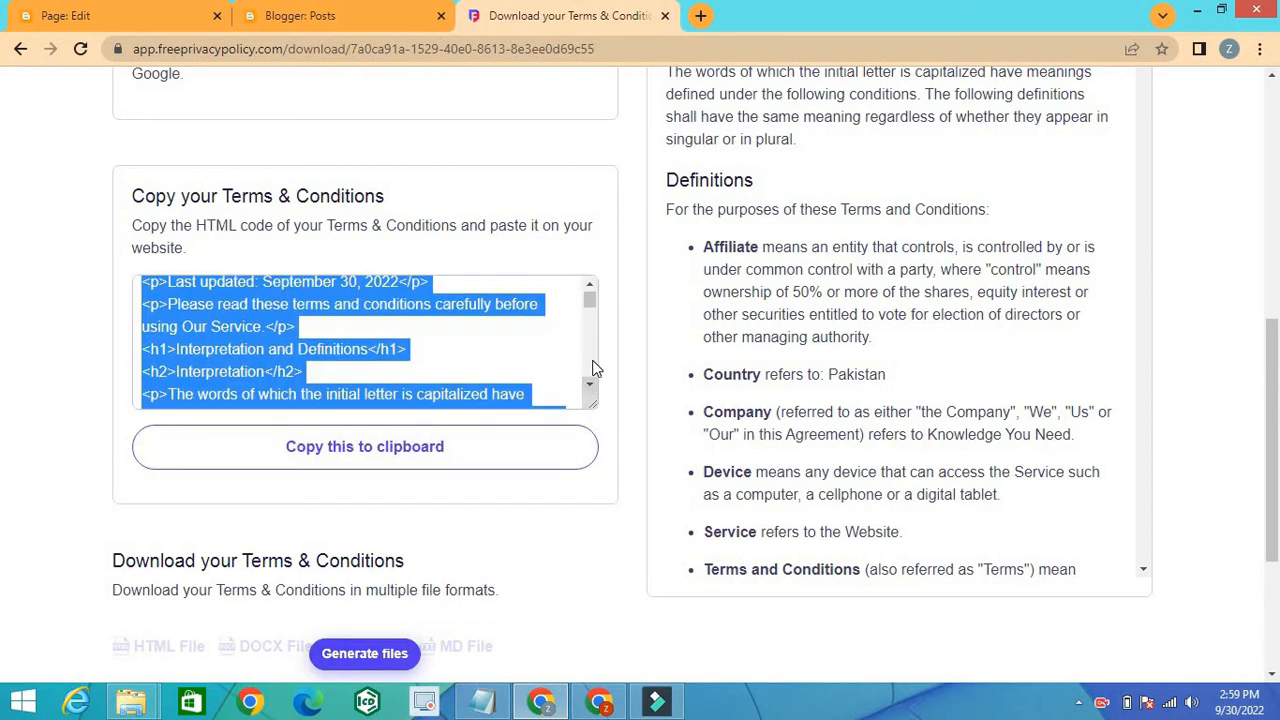
scroll(591, 368, "down", 5)
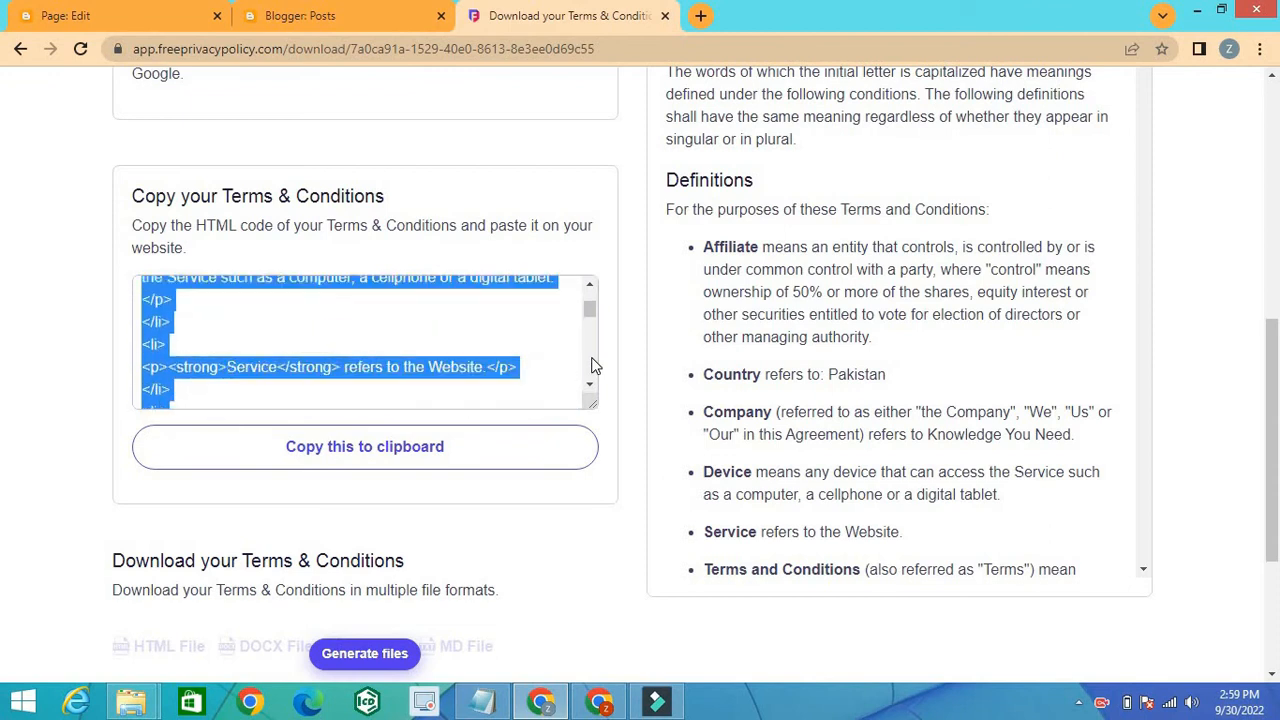
scroll(595, 366, "down", 1)
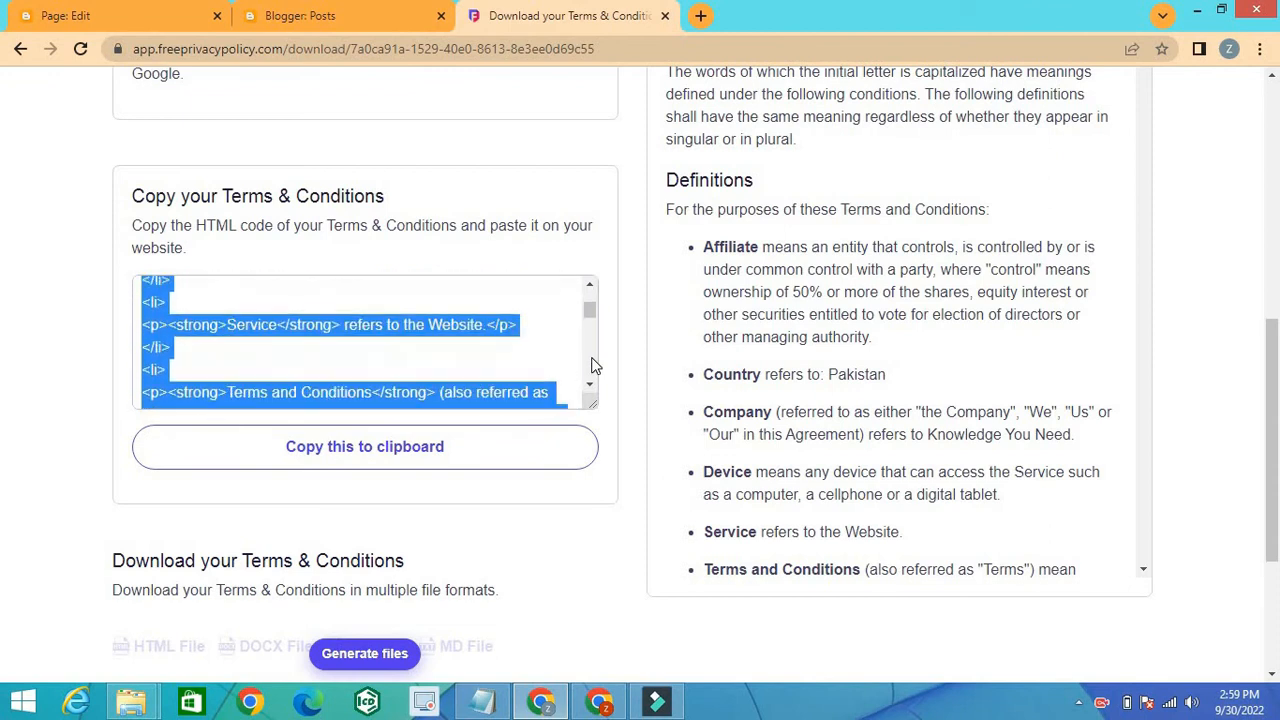
left_click(372, 450)
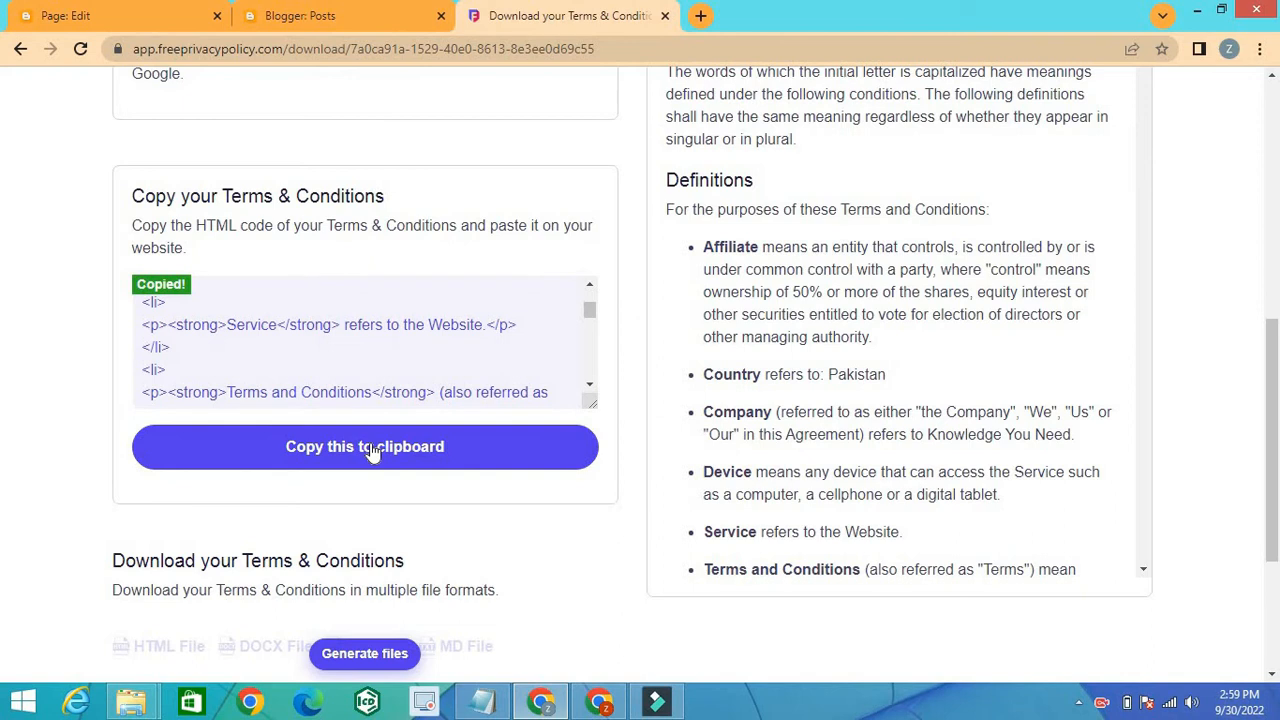
Step: Switch to the Blogger page editor, paste the copied code into the Terms and Condition page in HTML view, and return to Compose view
left_click(115, 6)
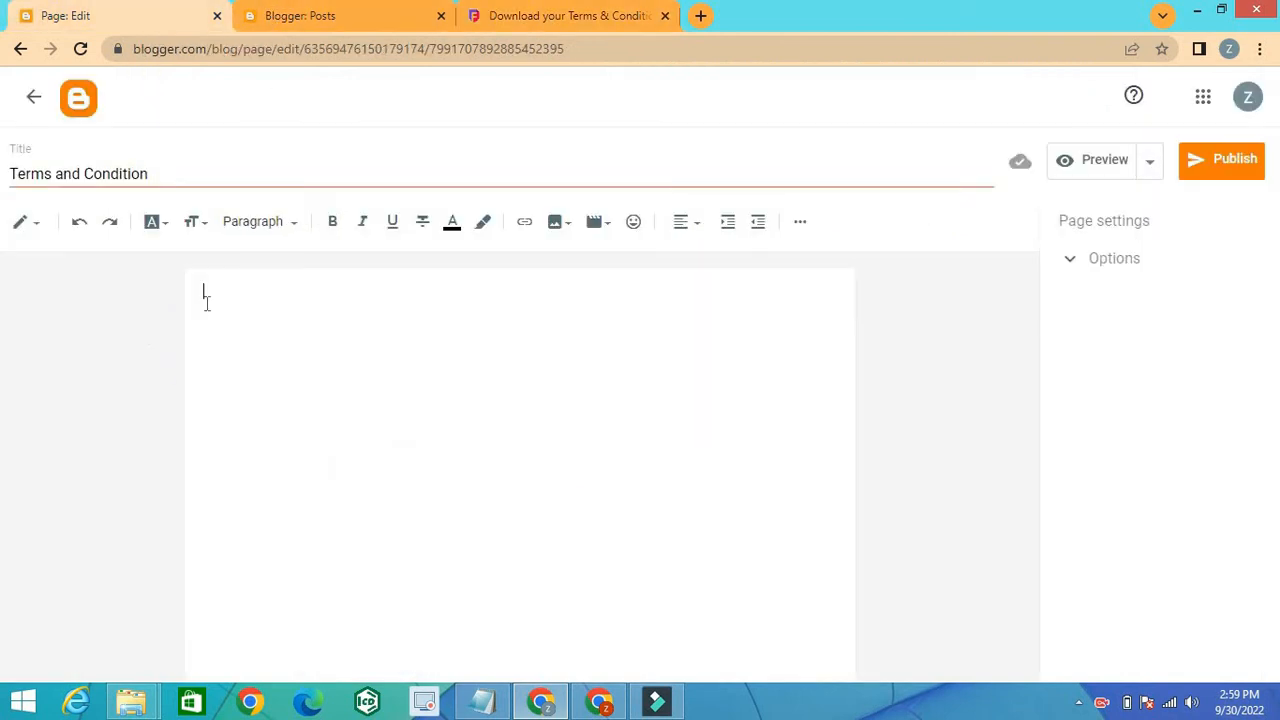
left_click(40, 230)
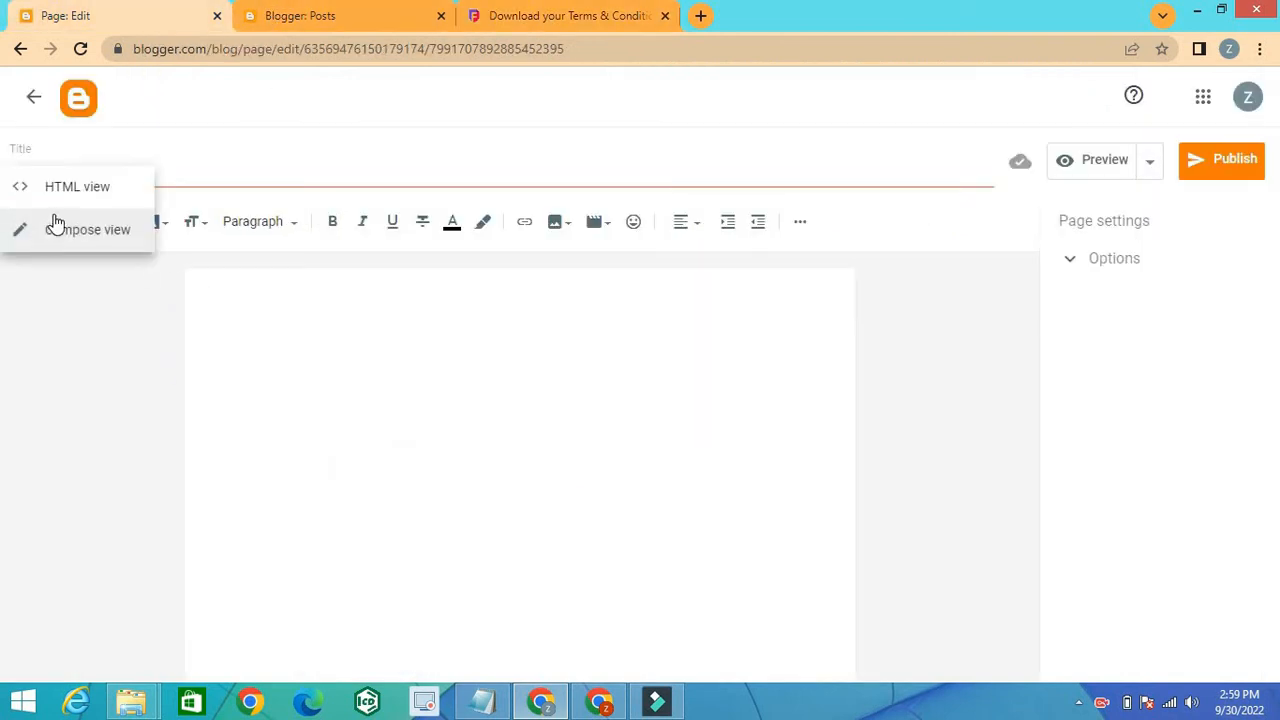
left_click(81, 195)
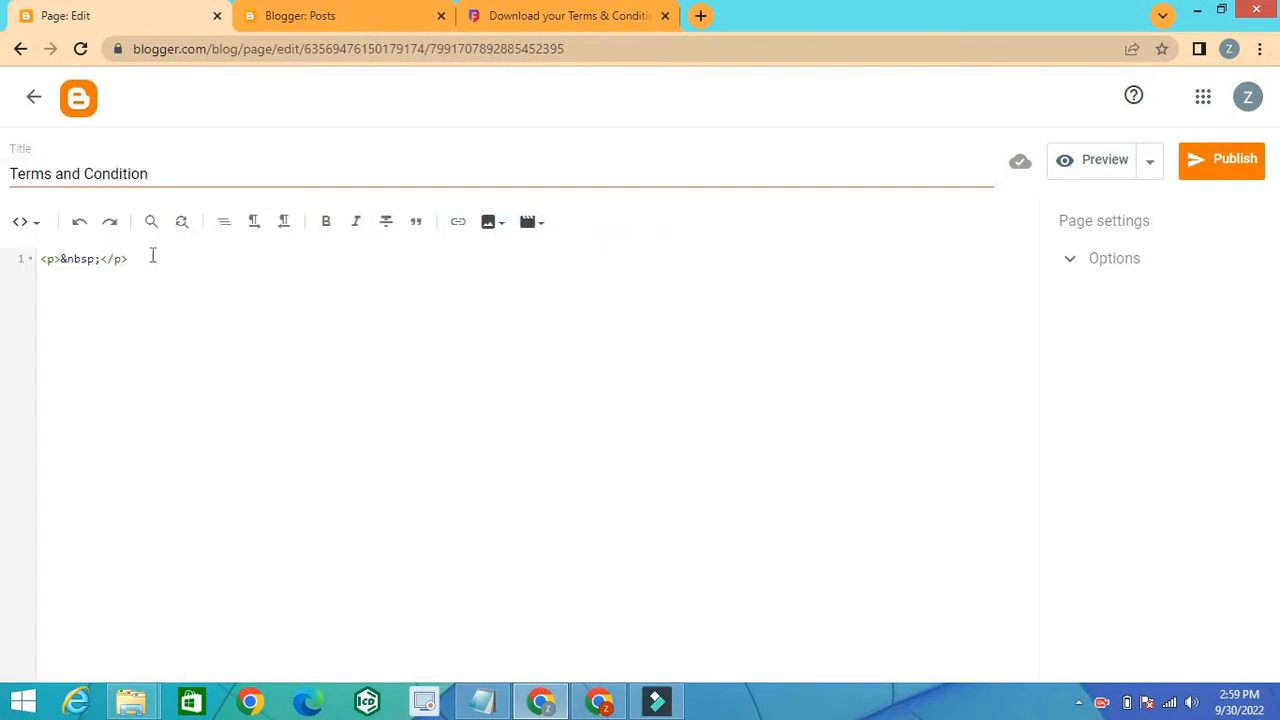
left_click(148, 259)
key("Return")
key("ctrl+v")
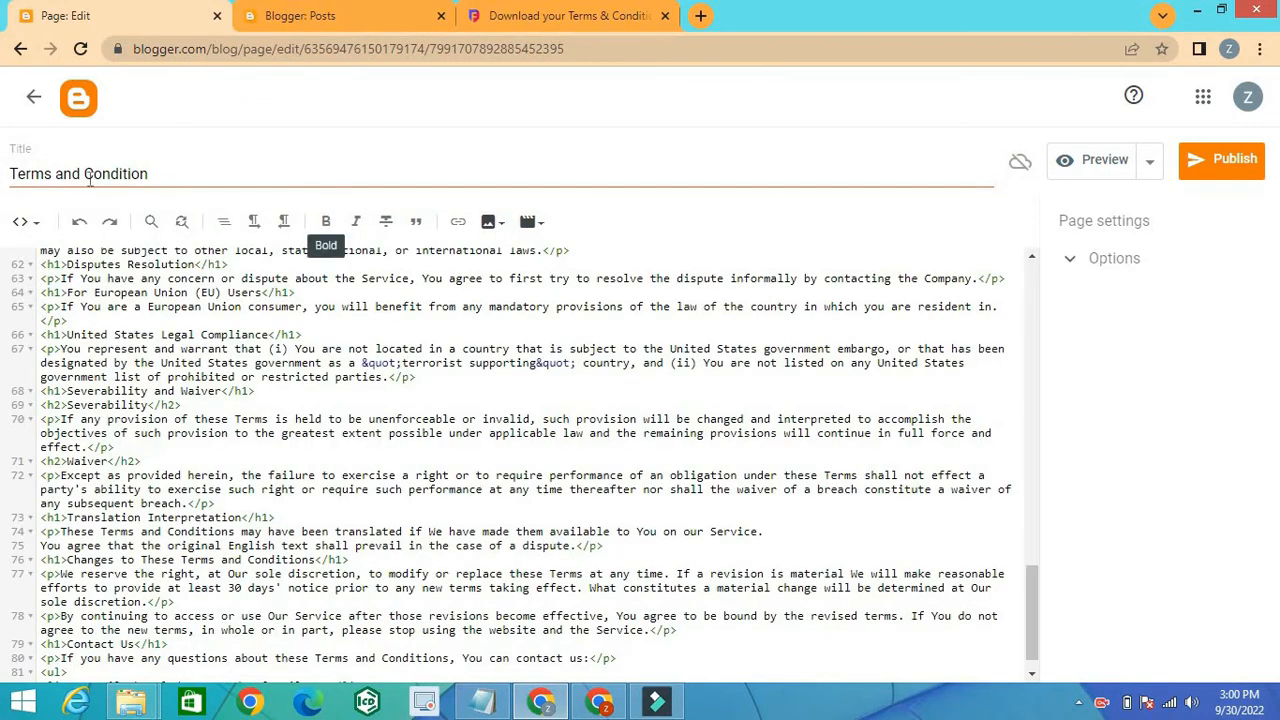
left_click(30, 222)
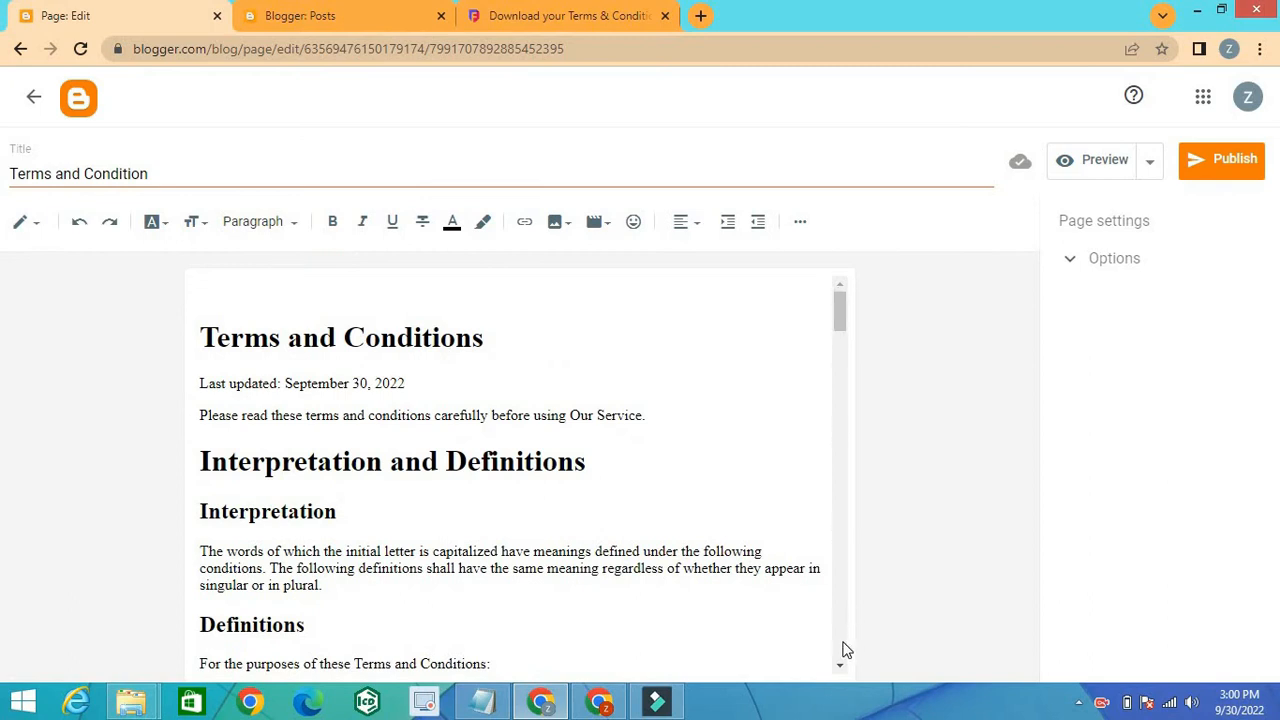
Step: Review the formatted Terms and Conditions text through to the Contact Us section, and recheck the Definitions near its beginning
scroll(845, 650, "down", 4)
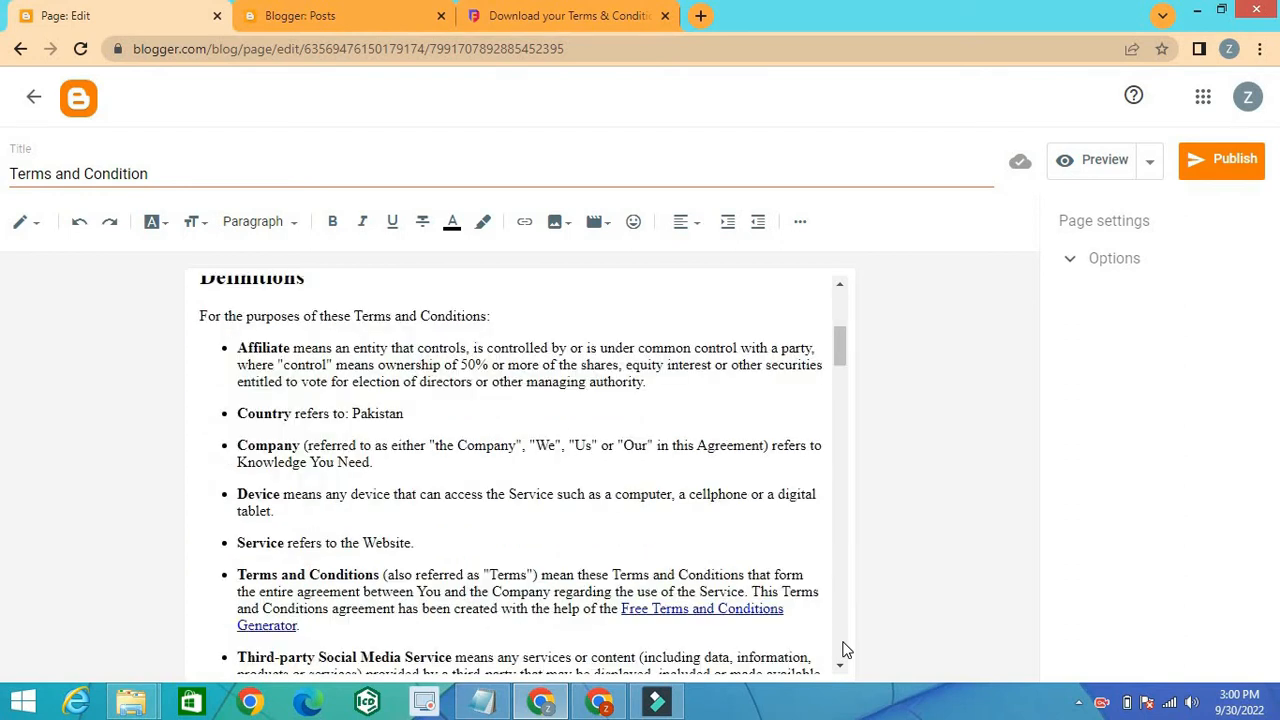
scroll(845, 650, "down", 3)
scroll(845, 650, "down", 10)
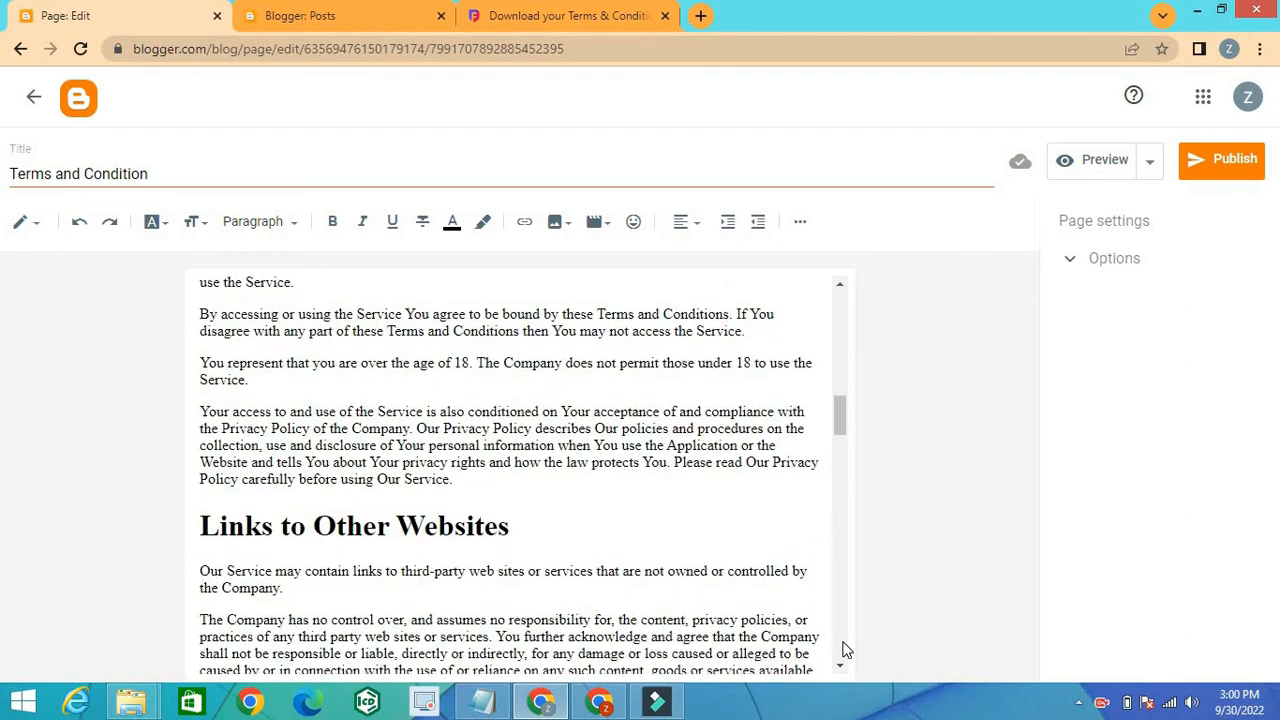
scroll(845, 650, "down", 5)
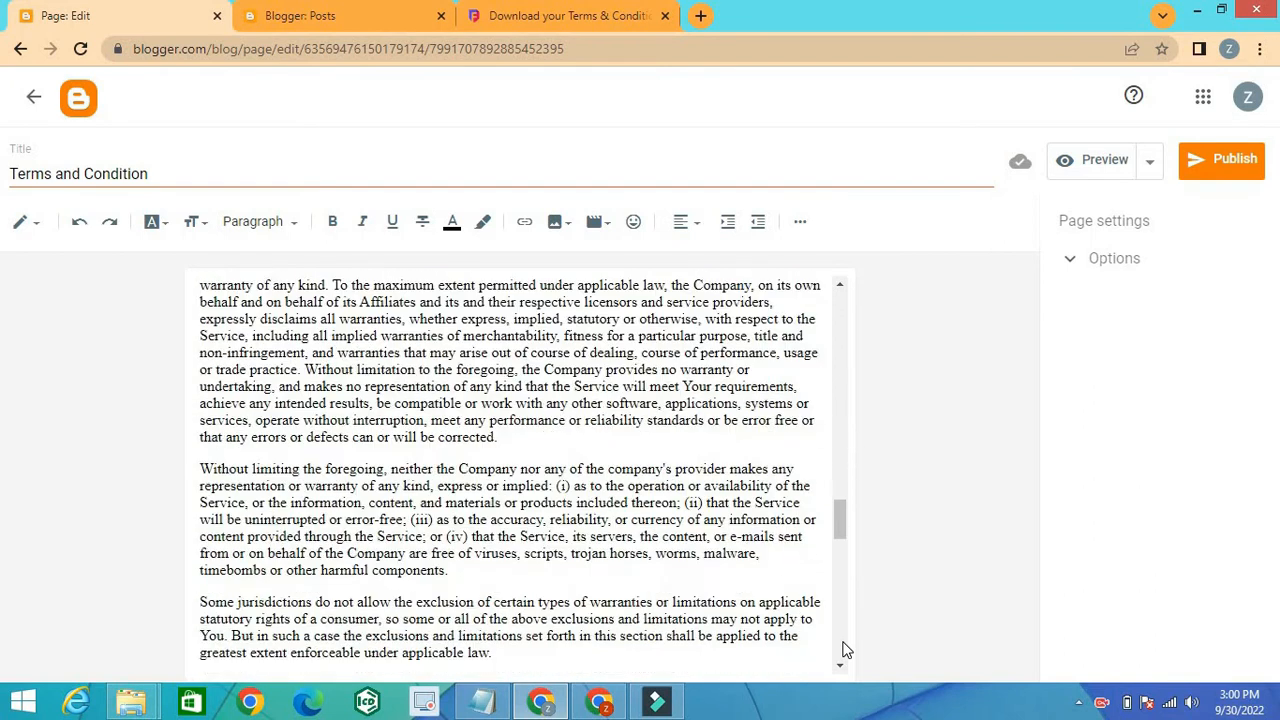
scroll(845, 650, "down", 3)
scroll(845, 650, "down", 3)
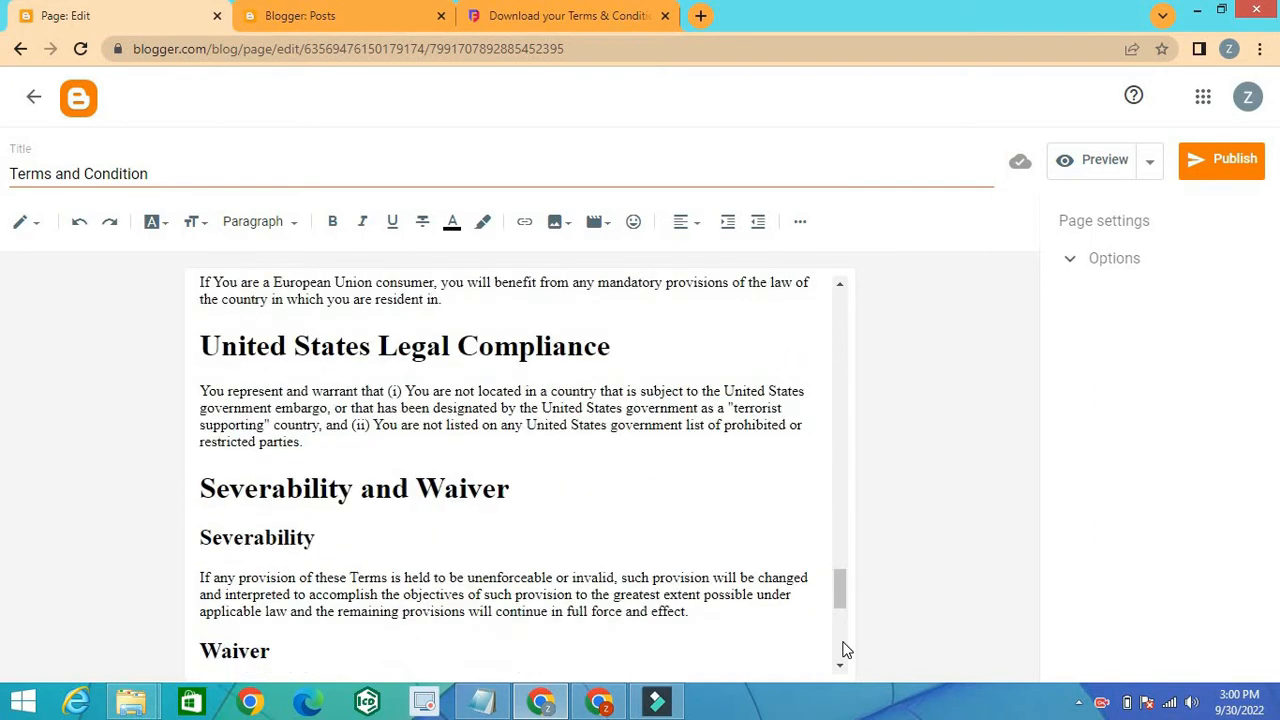
scroll(845, 650, "down", 3)
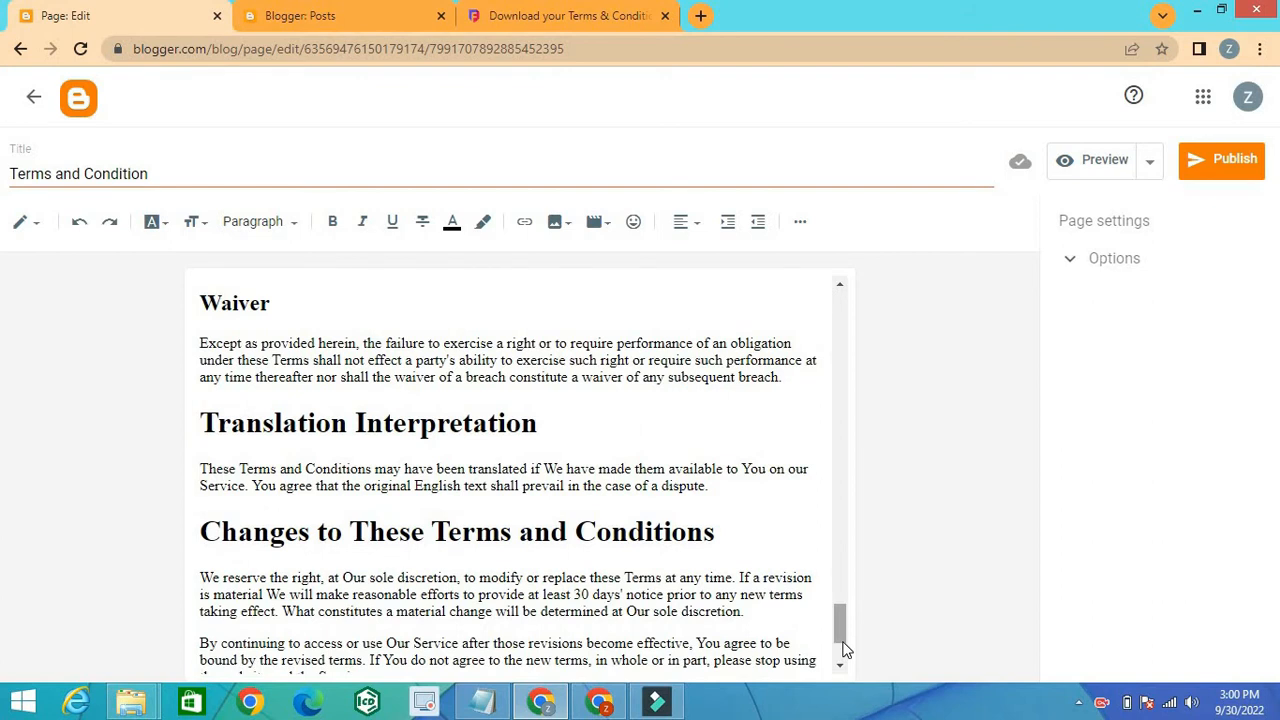
scroll(839, 664, "down", 3)
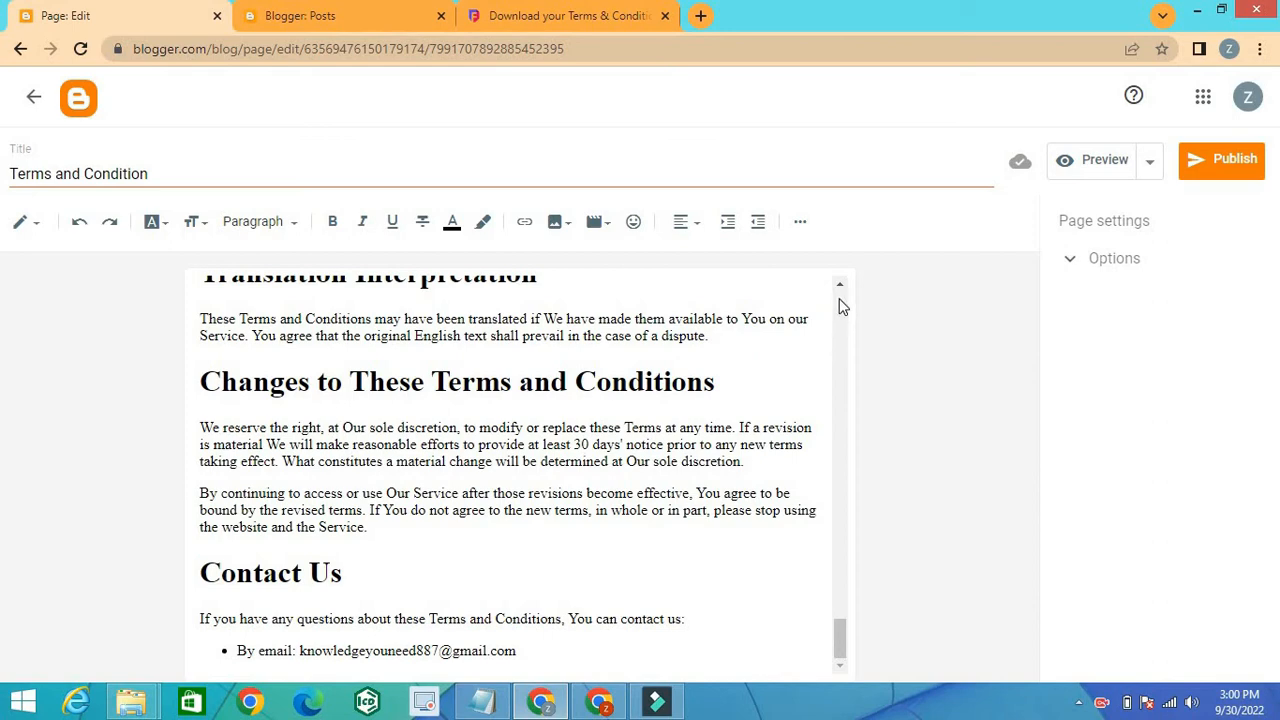
scroll(839, 298, "up", 6)
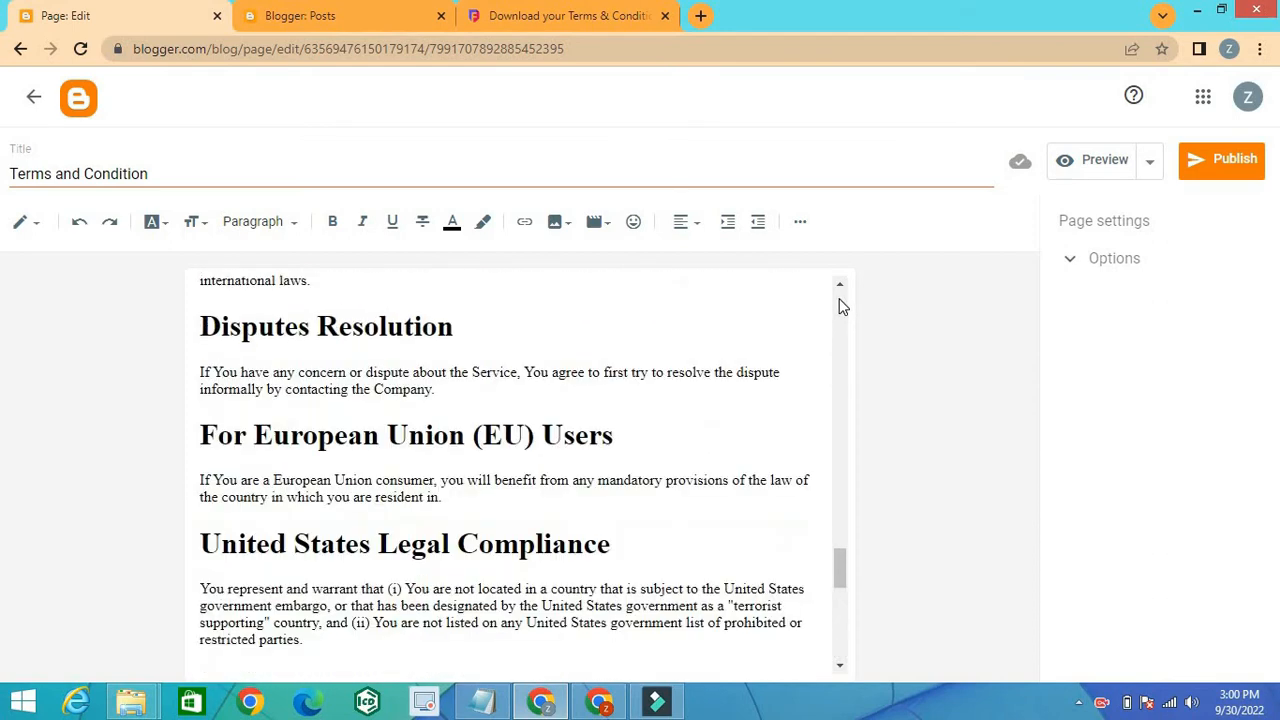
scroll(839, 298, "up", 15)
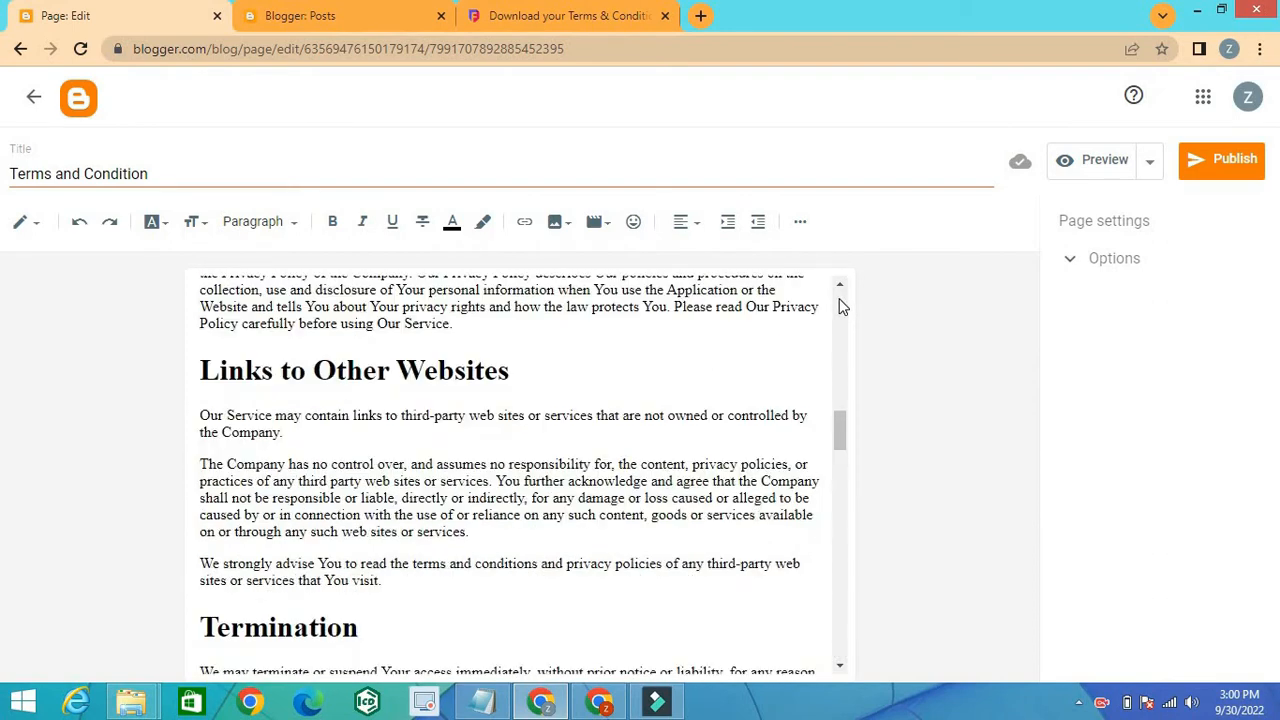
scroll(840, 305, "up", 2)
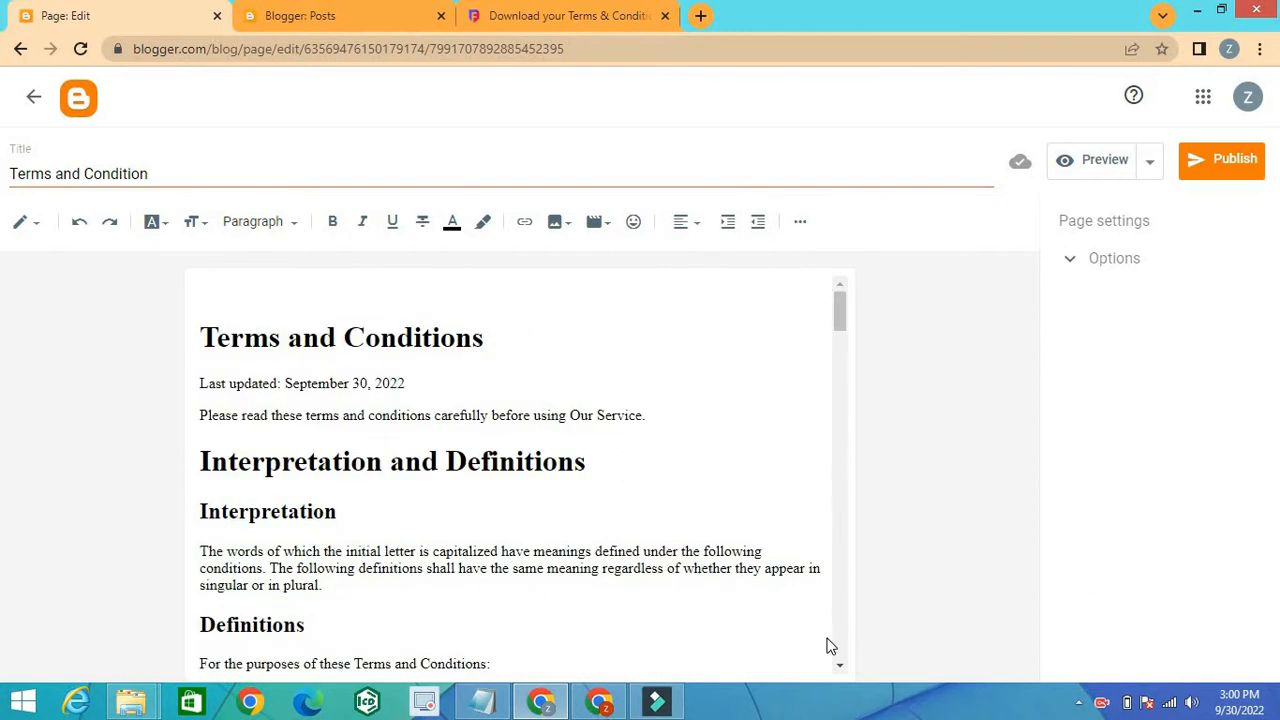
left_click(840, 669)
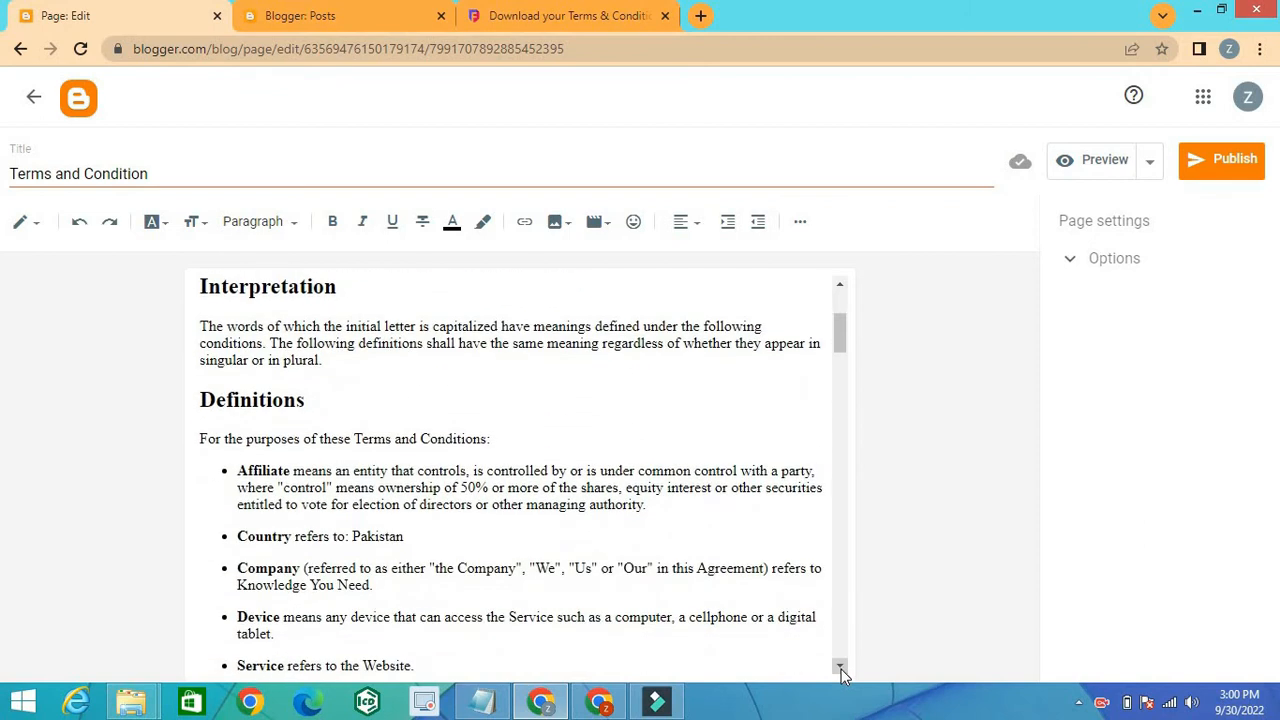
left_click(840, 668)
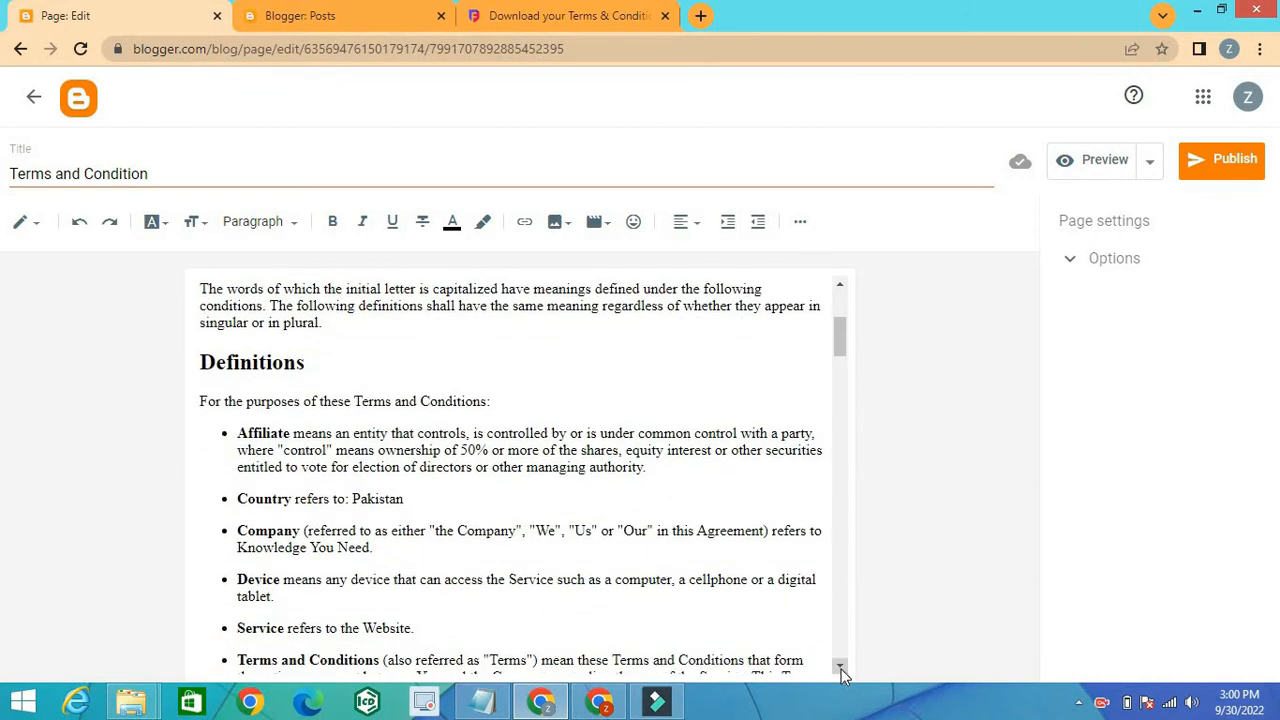
left_click(840, 668)
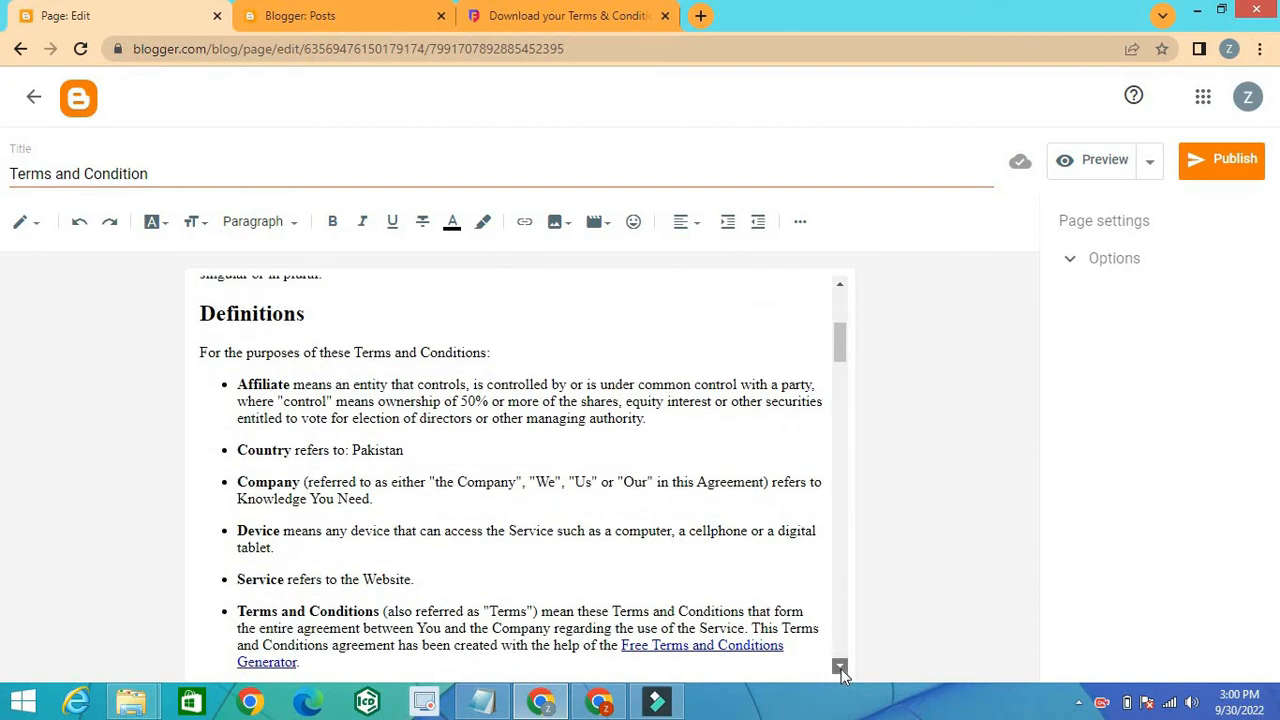
Step: Publish the Terms and Condition page to the blog and copy the published page's link address
left_click(840, 668)
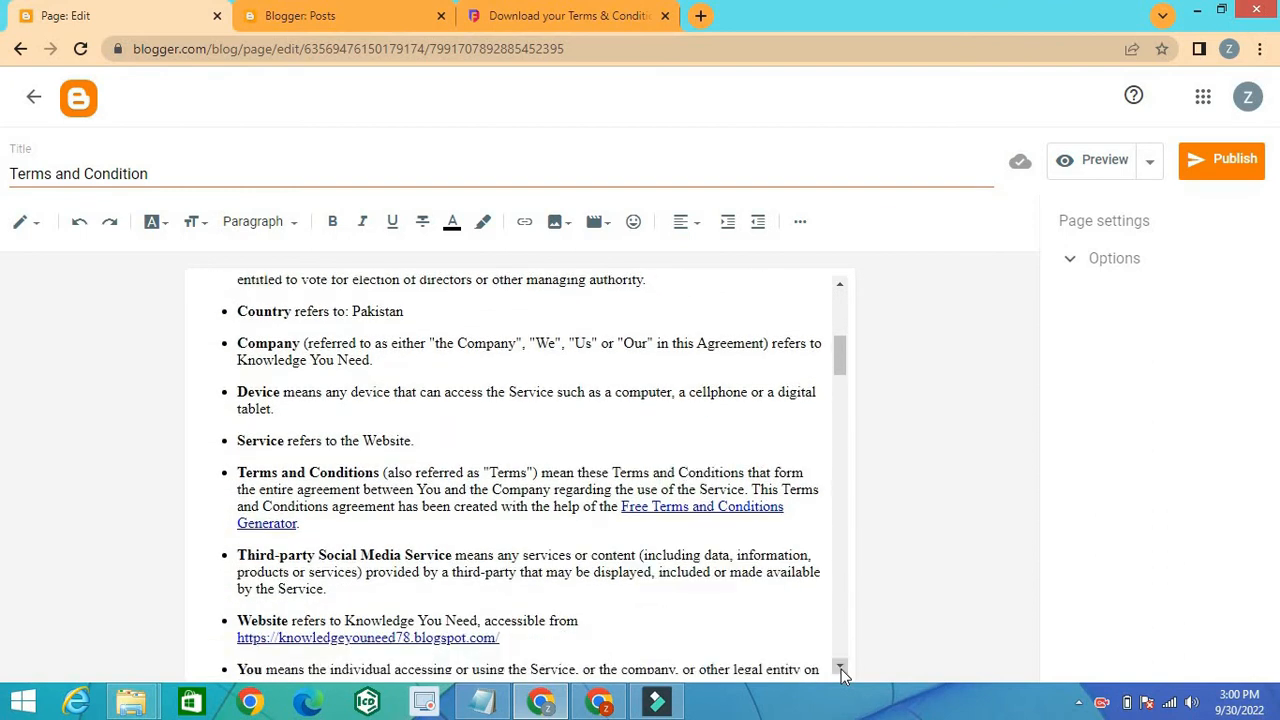
left_click(840, 668)
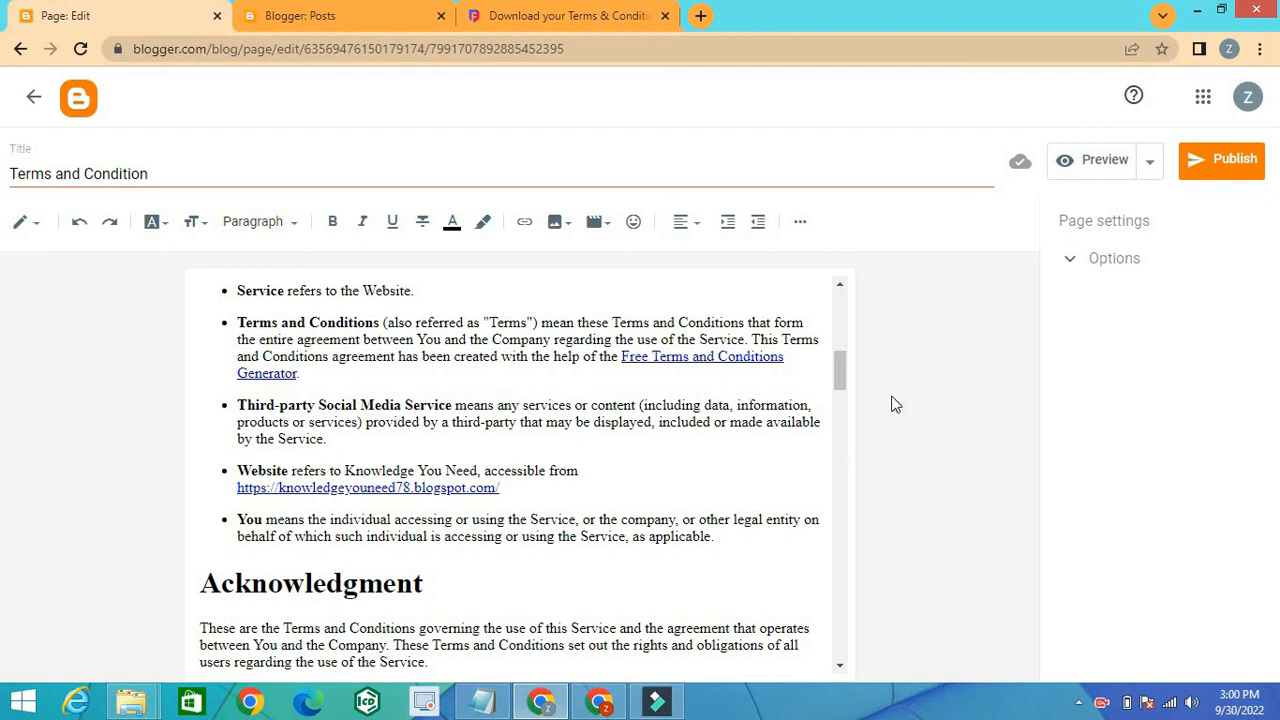
left_click(1221, 163)
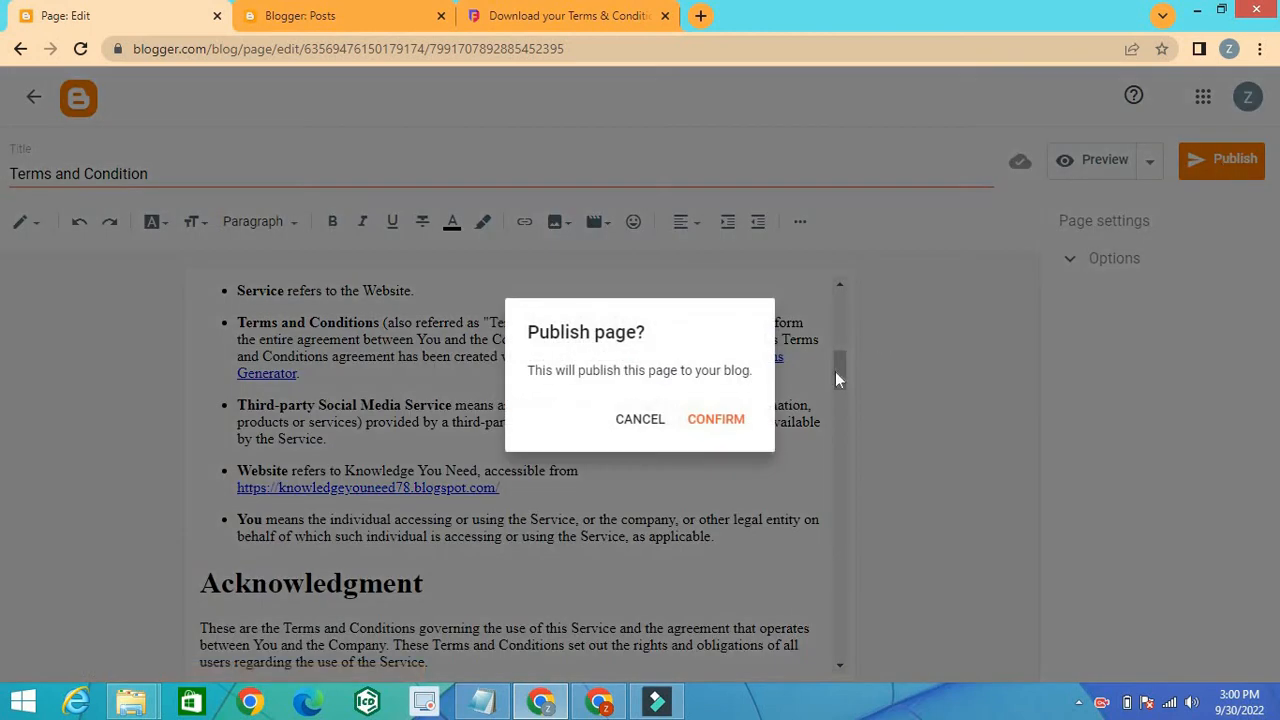
left_click(716, 420)
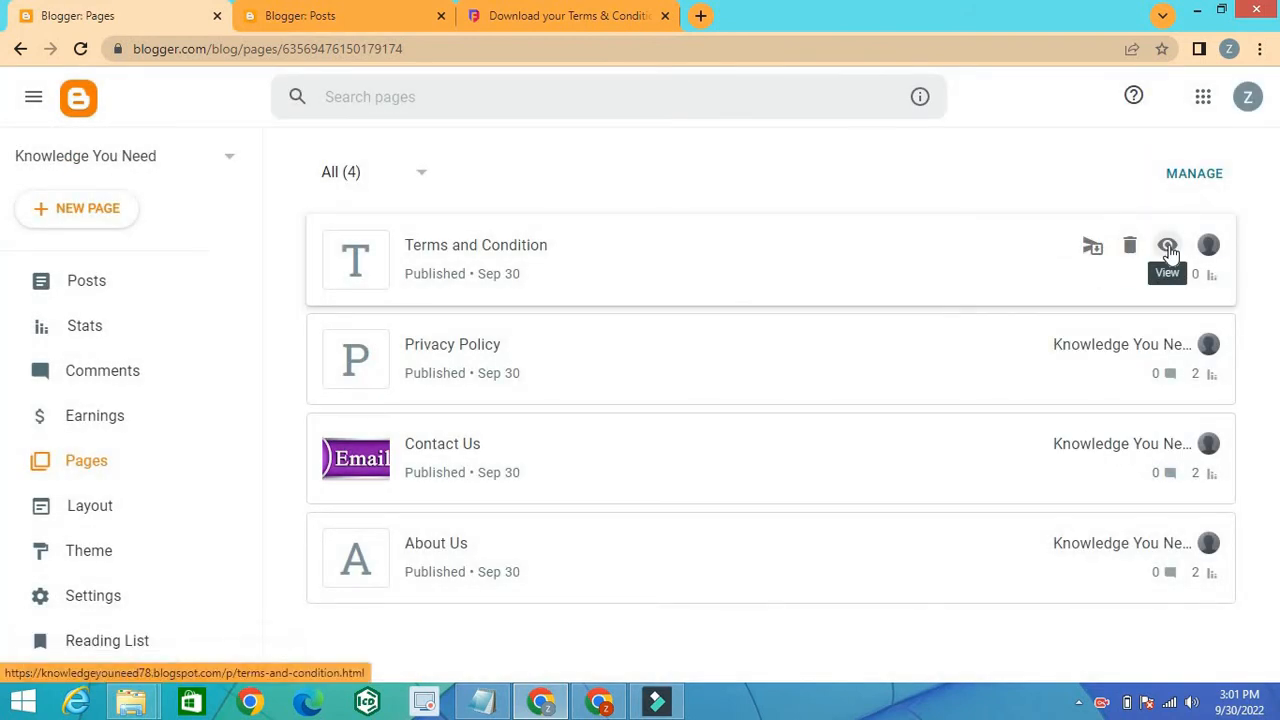
right_click(1167, 246)
left_click(1136, 379)
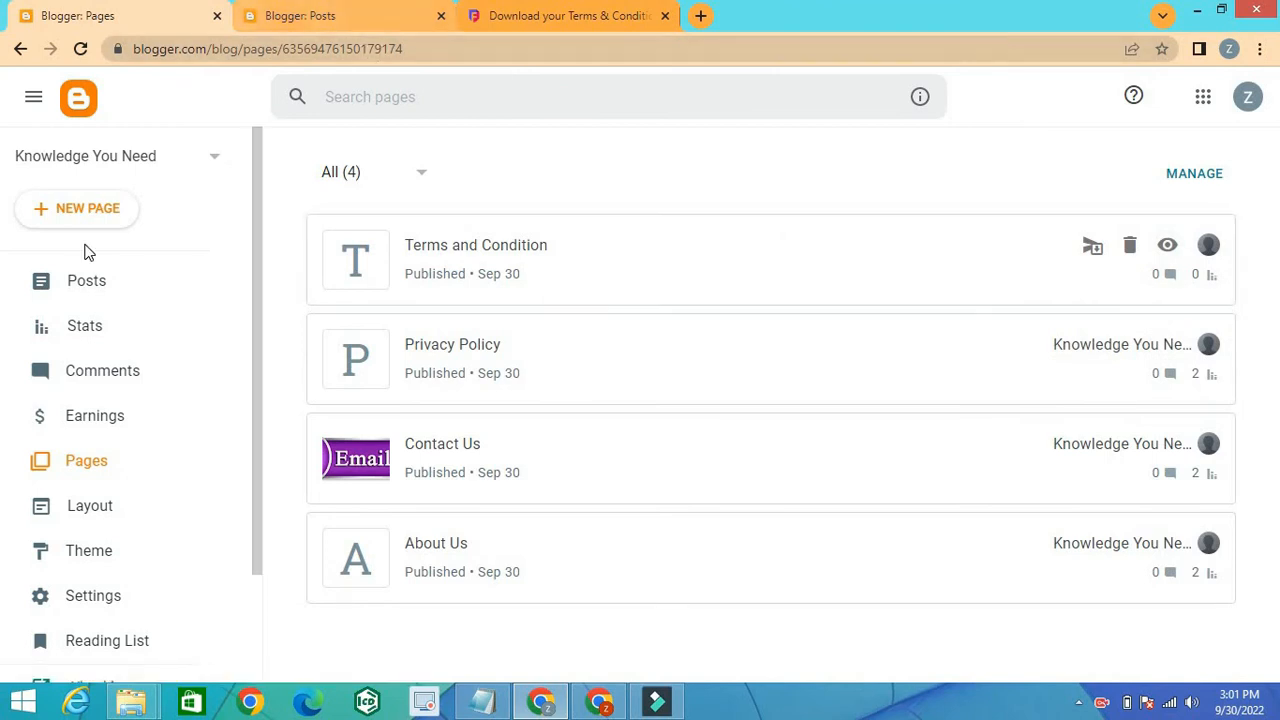
Step: In the blog layout, add a Terms and Condition item with the copied page URL to the Sidebar Right (A) Pages gadget, and save the layout
left_click(100, 505)
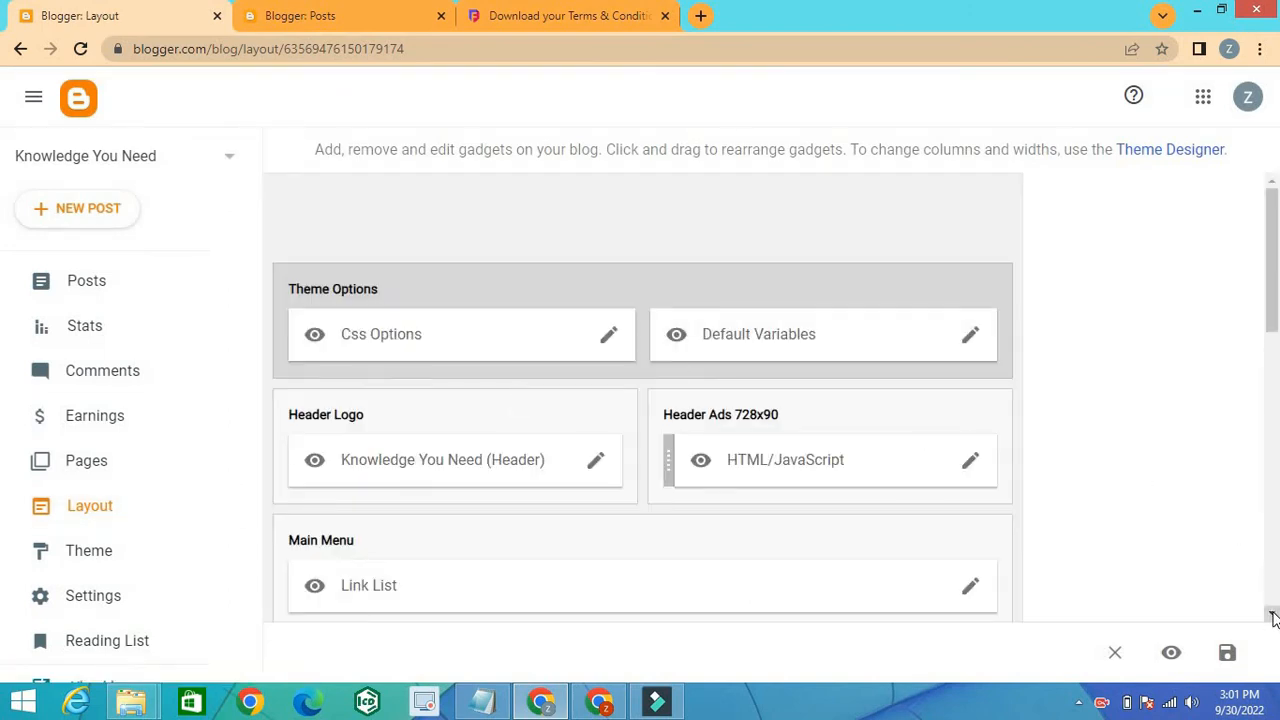
scroll(1273, 617, "down", 4)
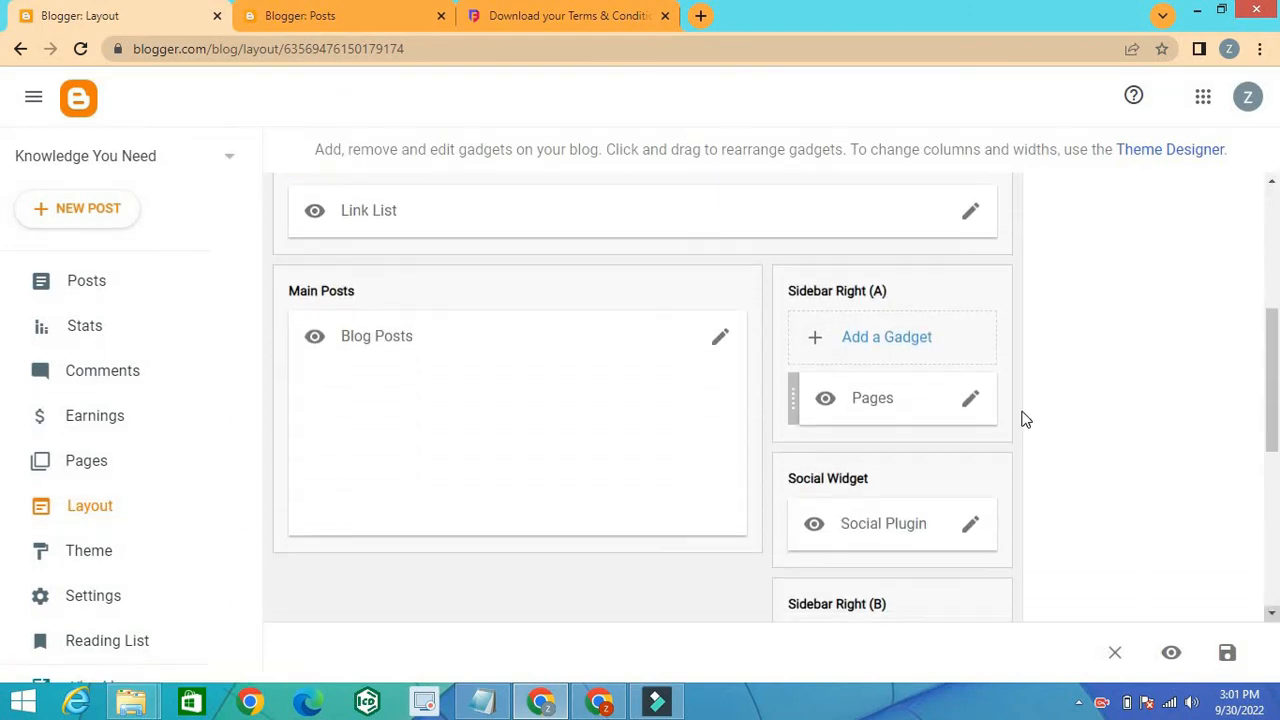
left_click(971, 407)
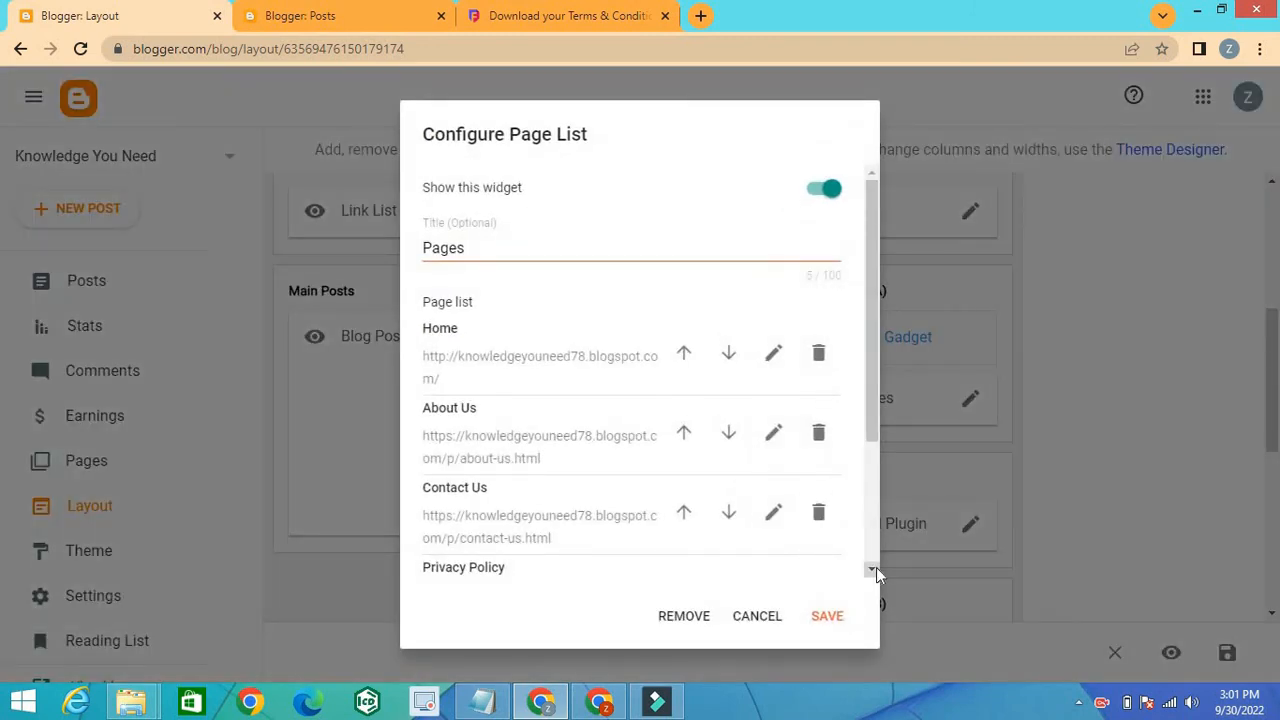
scroll(876, 567, "down", 2)
left_click(797, 462)
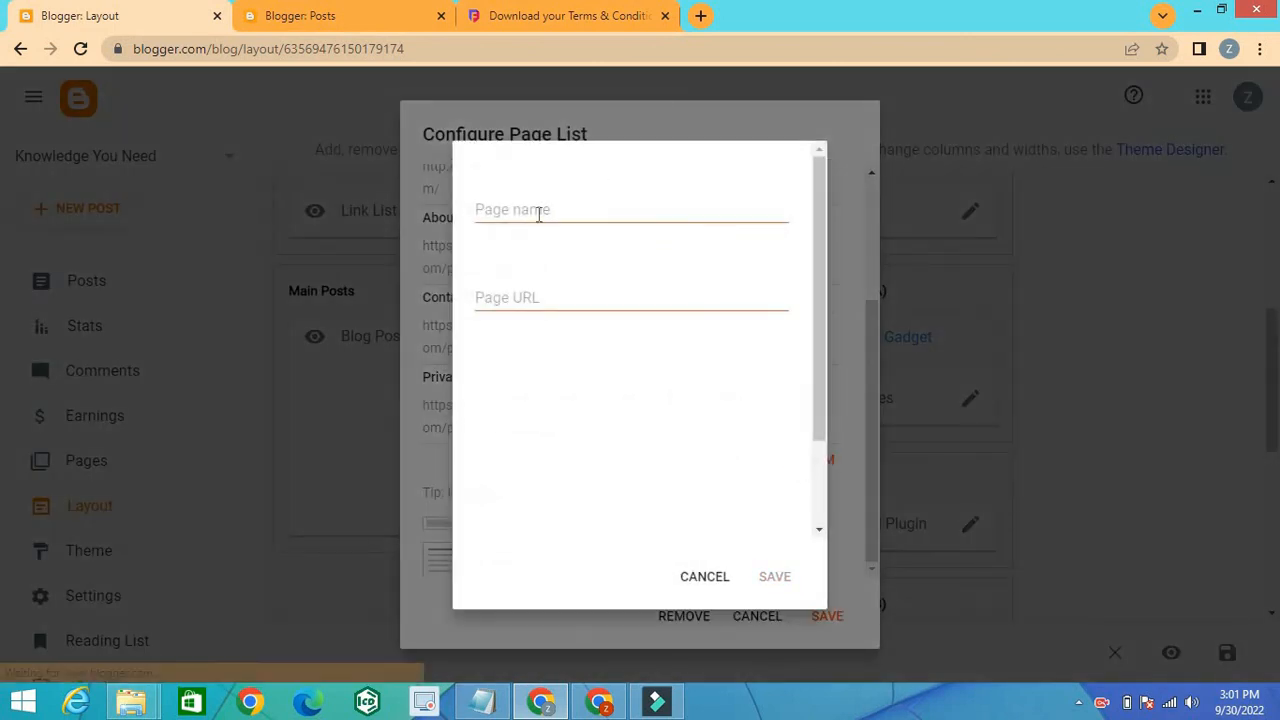
left_click(538, 212)
left_click(545, 290)
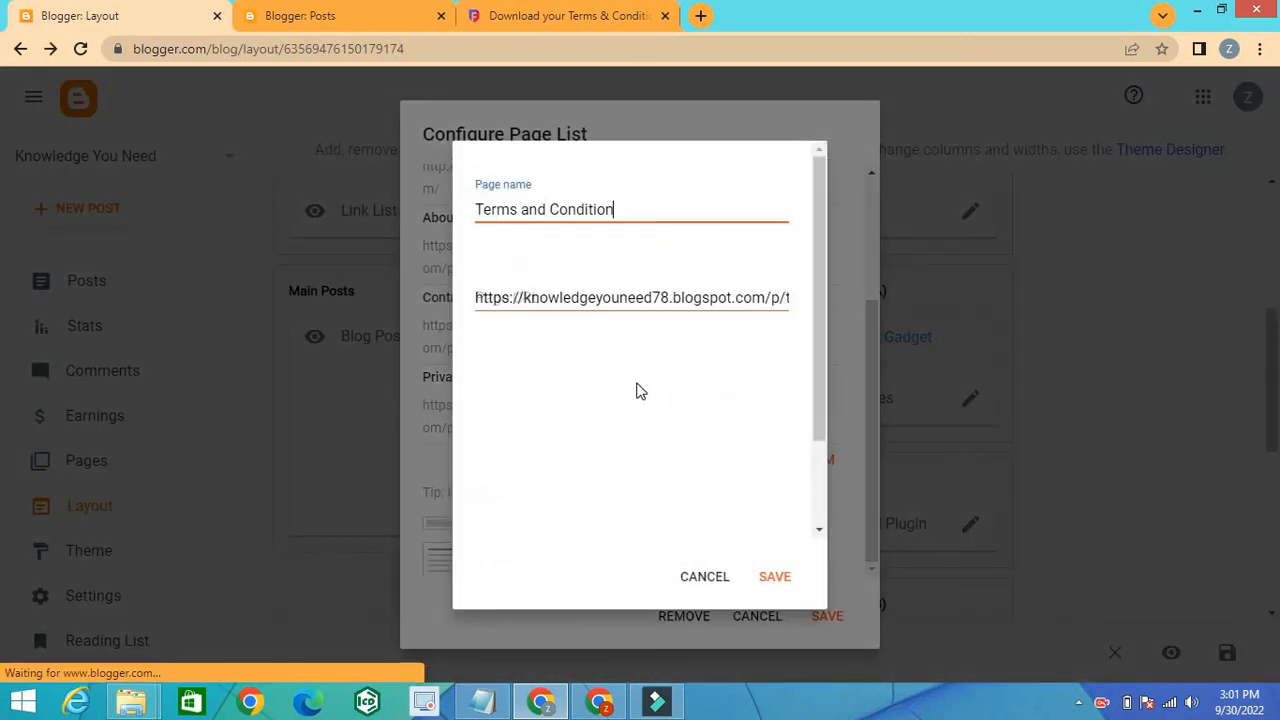
left_click(782, 590)
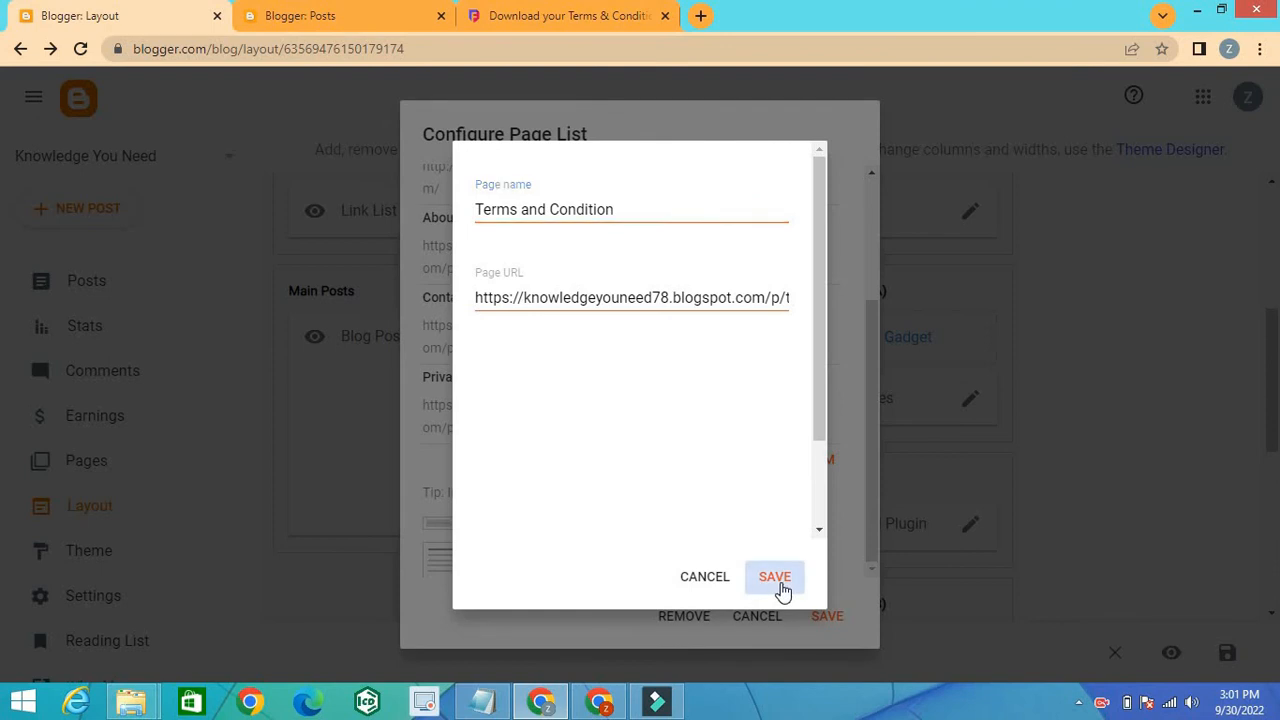
left_click(822, 622)
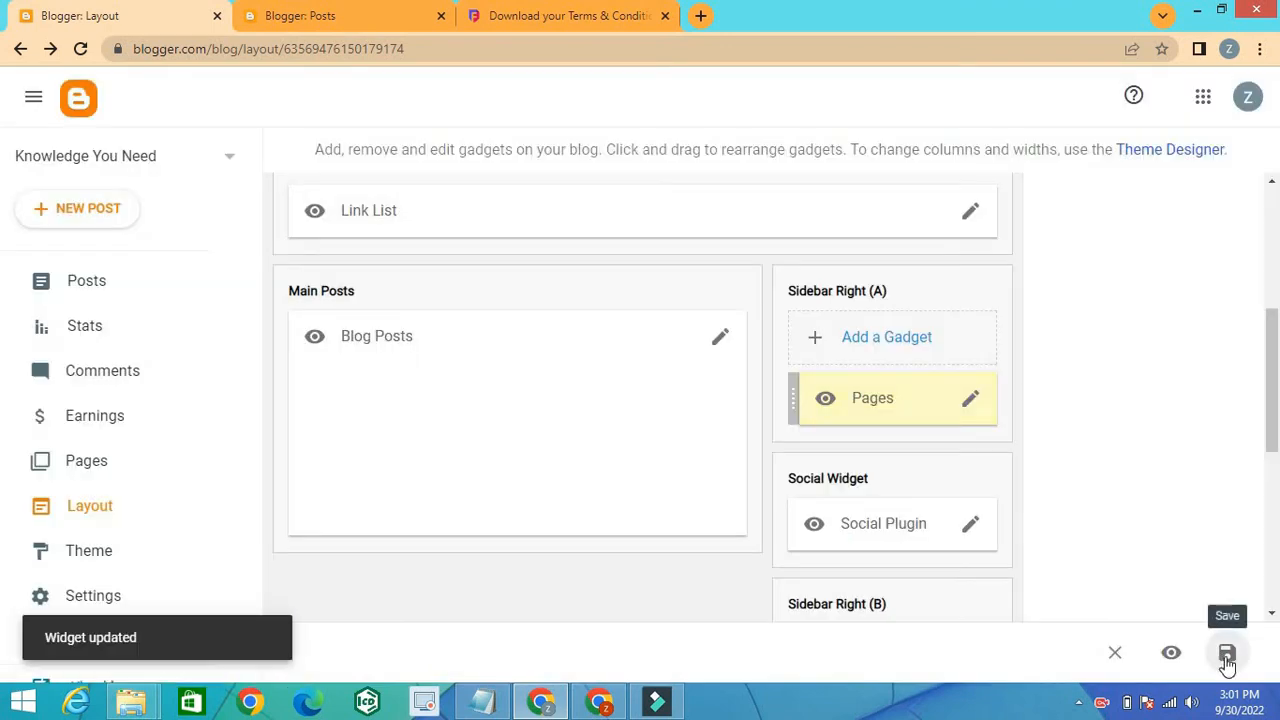
left_click(1228, 656)
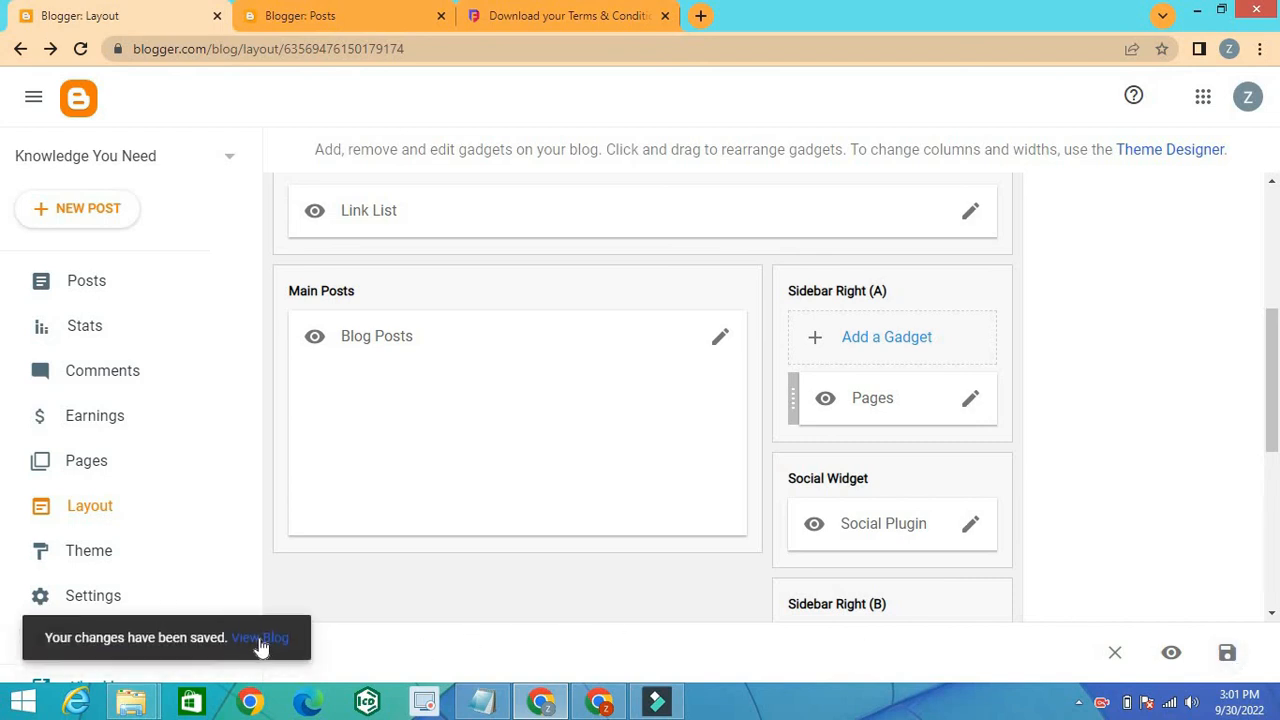
Step: View the live blog, open Terms and Condition from its Pages list, and review the published text through to the Contact Us section
left_click(264, 640)
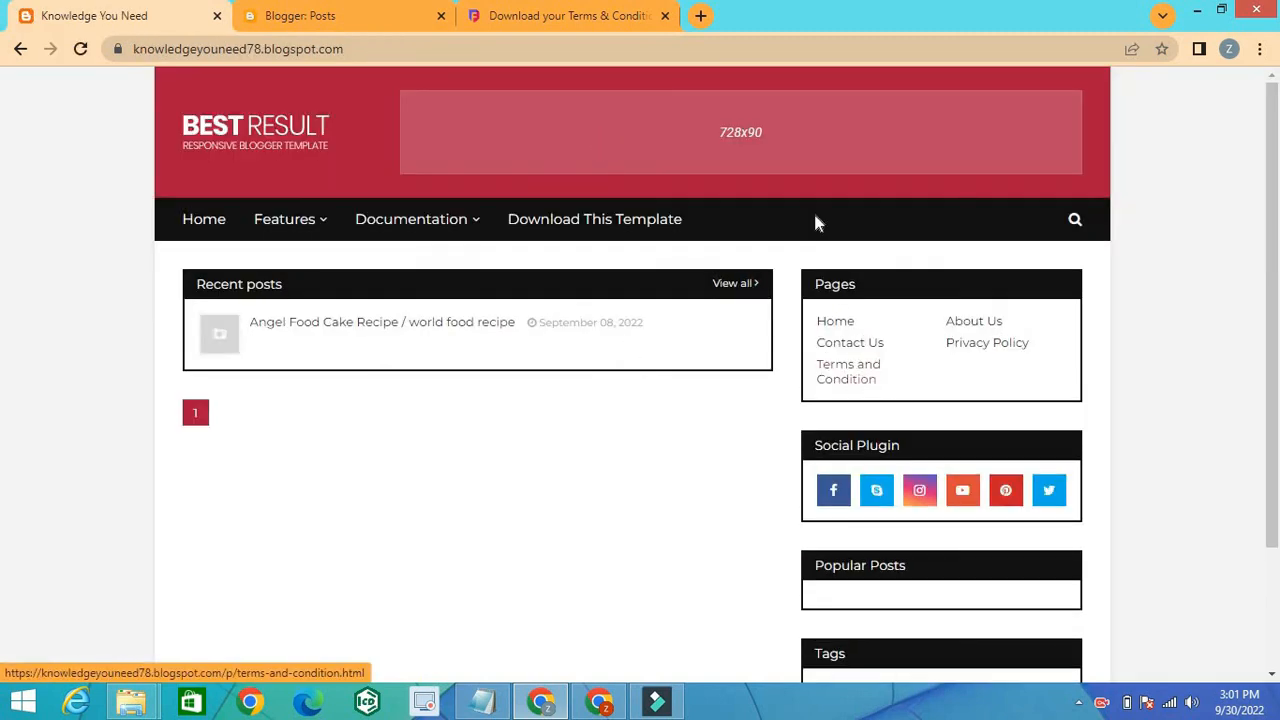
left_click(845, 373)
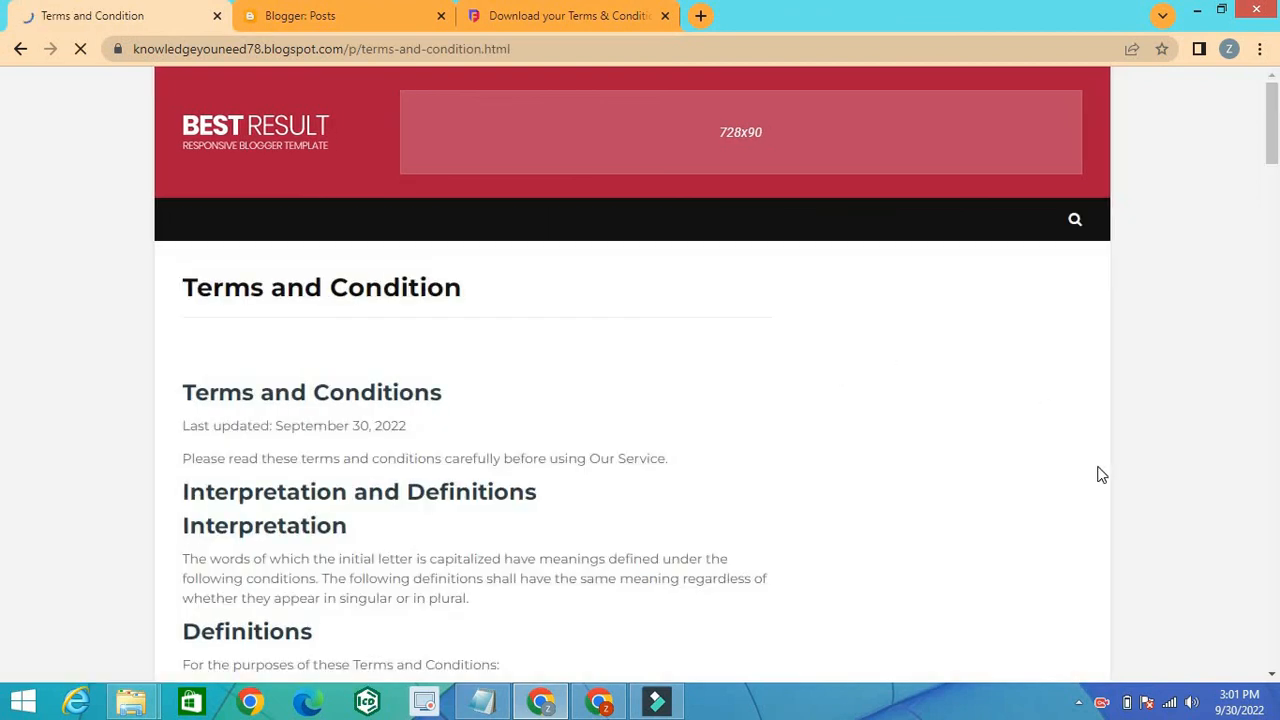
left_click(1273, 677)
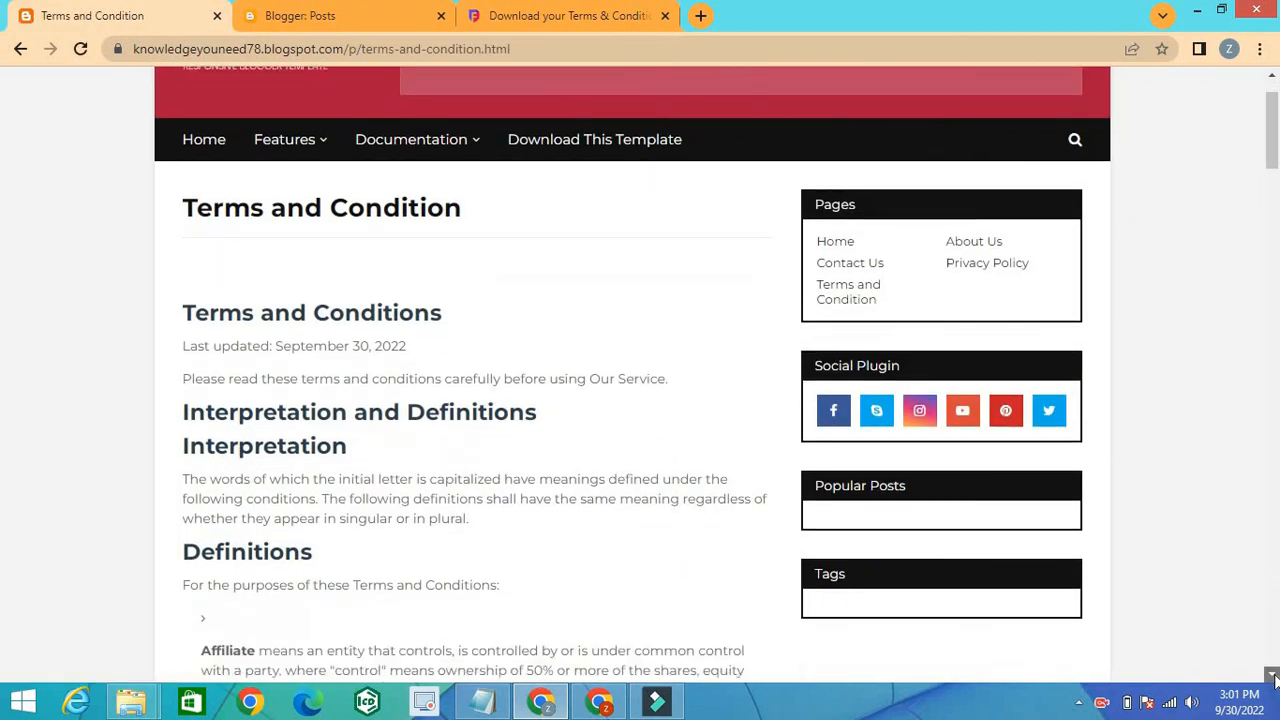
scroll(1273, 677, "down", 3)
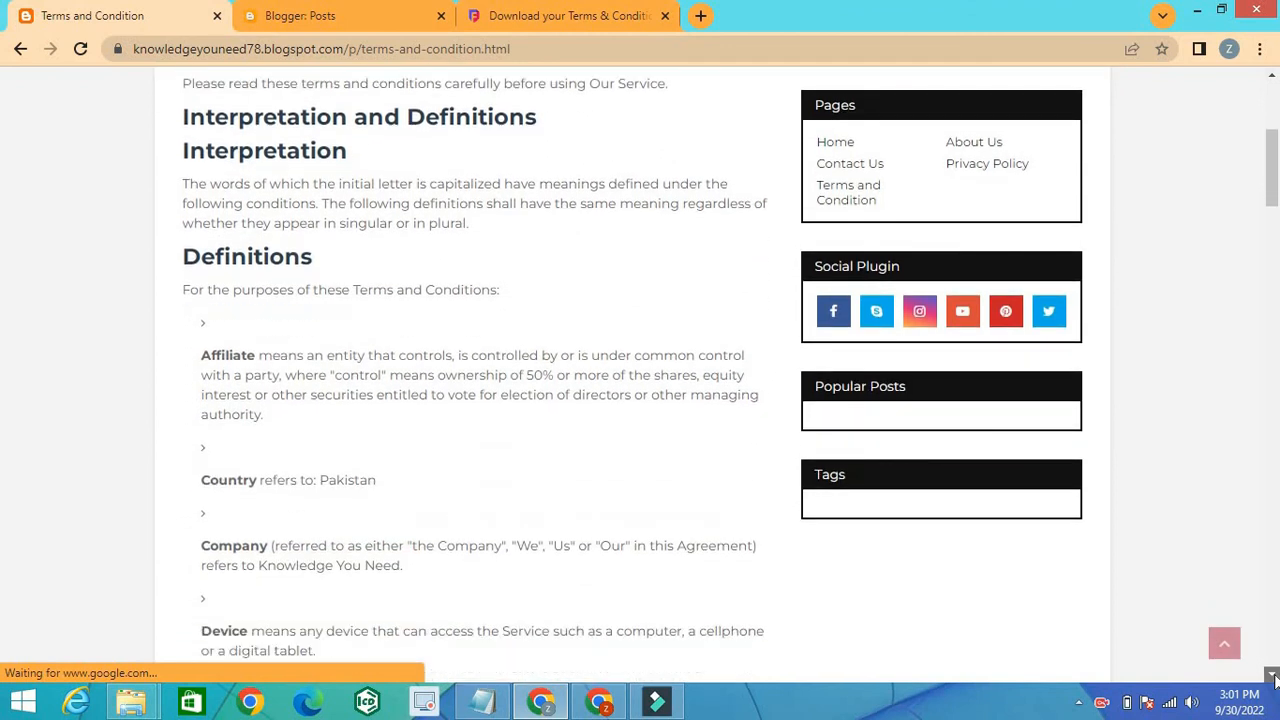
scroll(1273, 677, "down", 4)
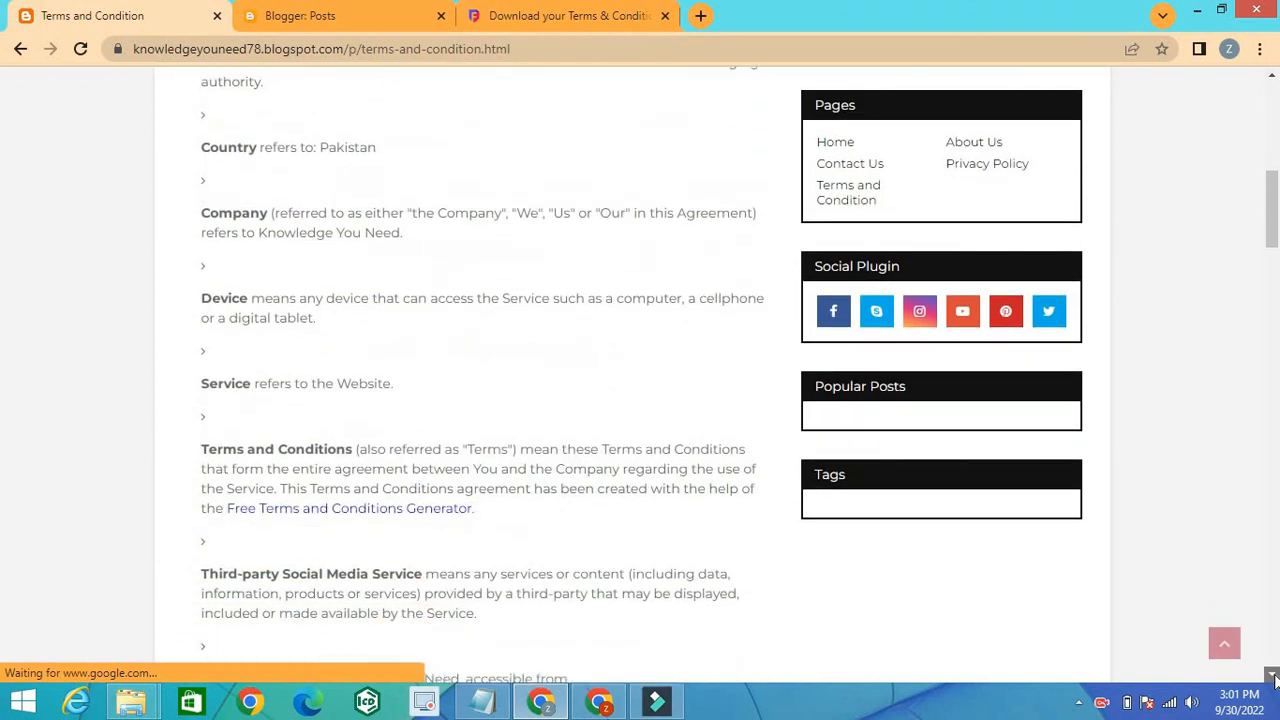
scroll(1273, 677, "down", 4)
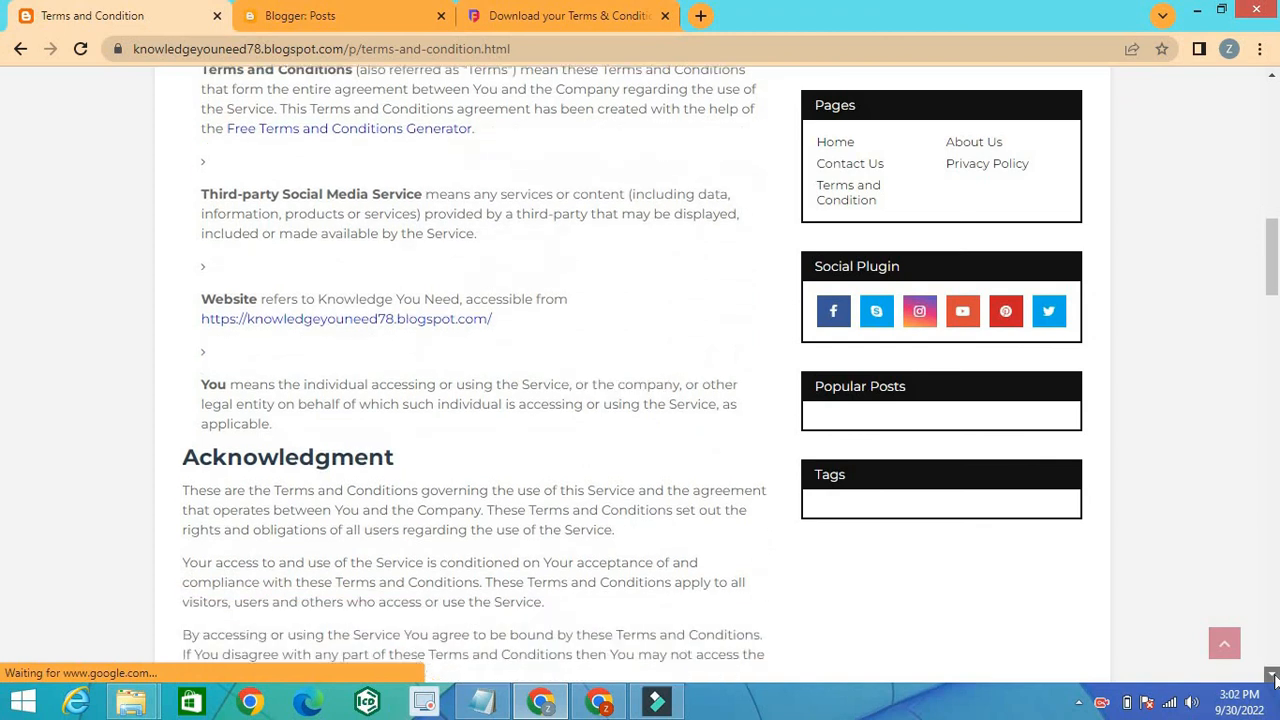
scroll(1273, 677, "down", 6)
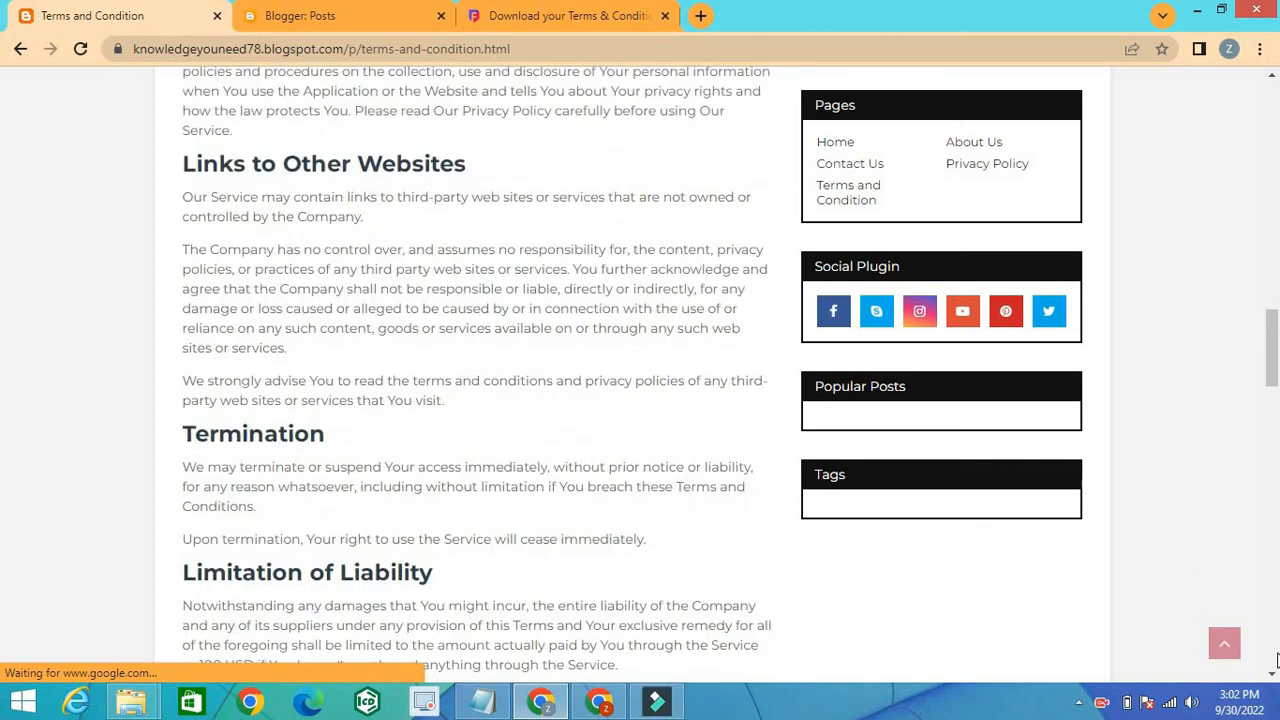
scroll(1275, 660, "down", 15)
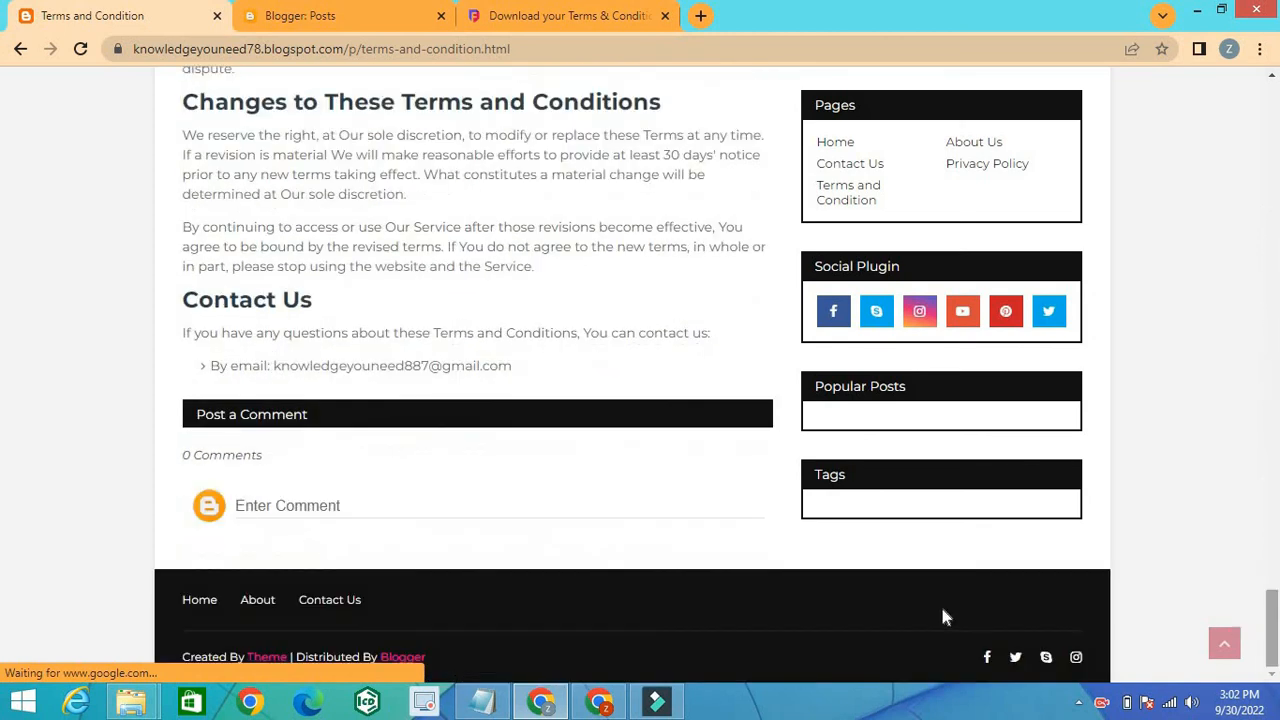
scroll(1277, 148, "up", 20)
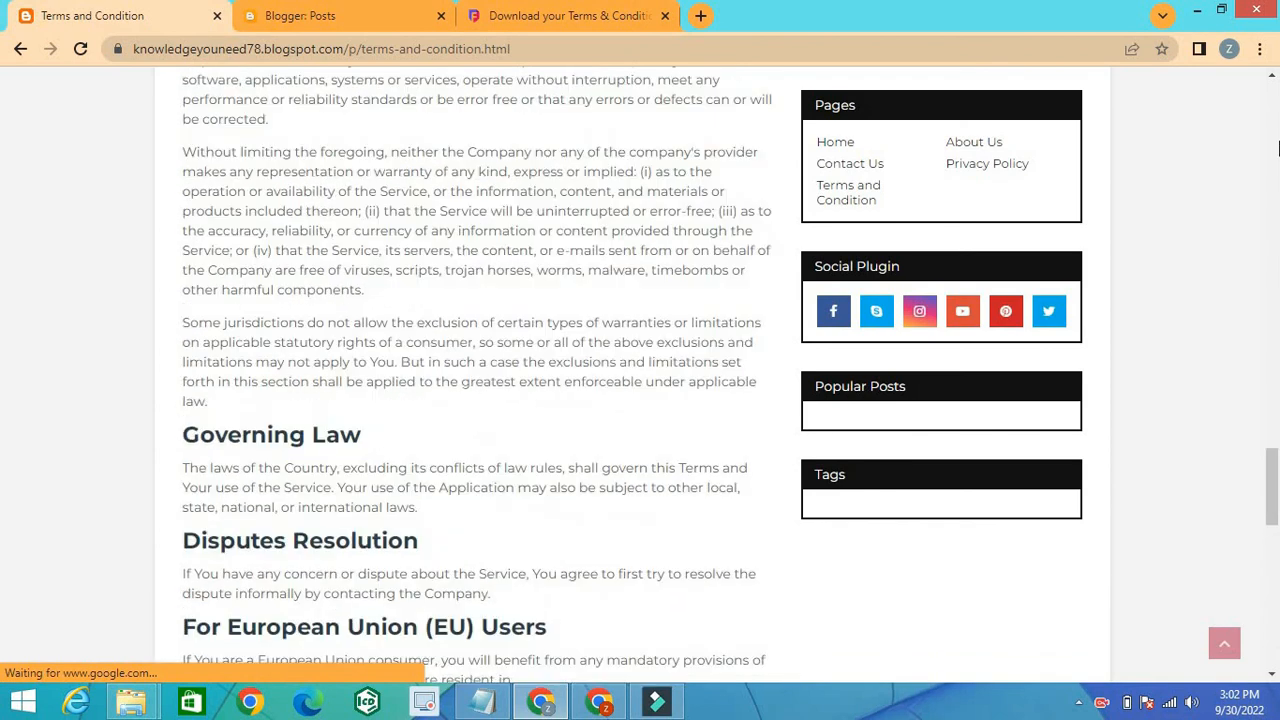